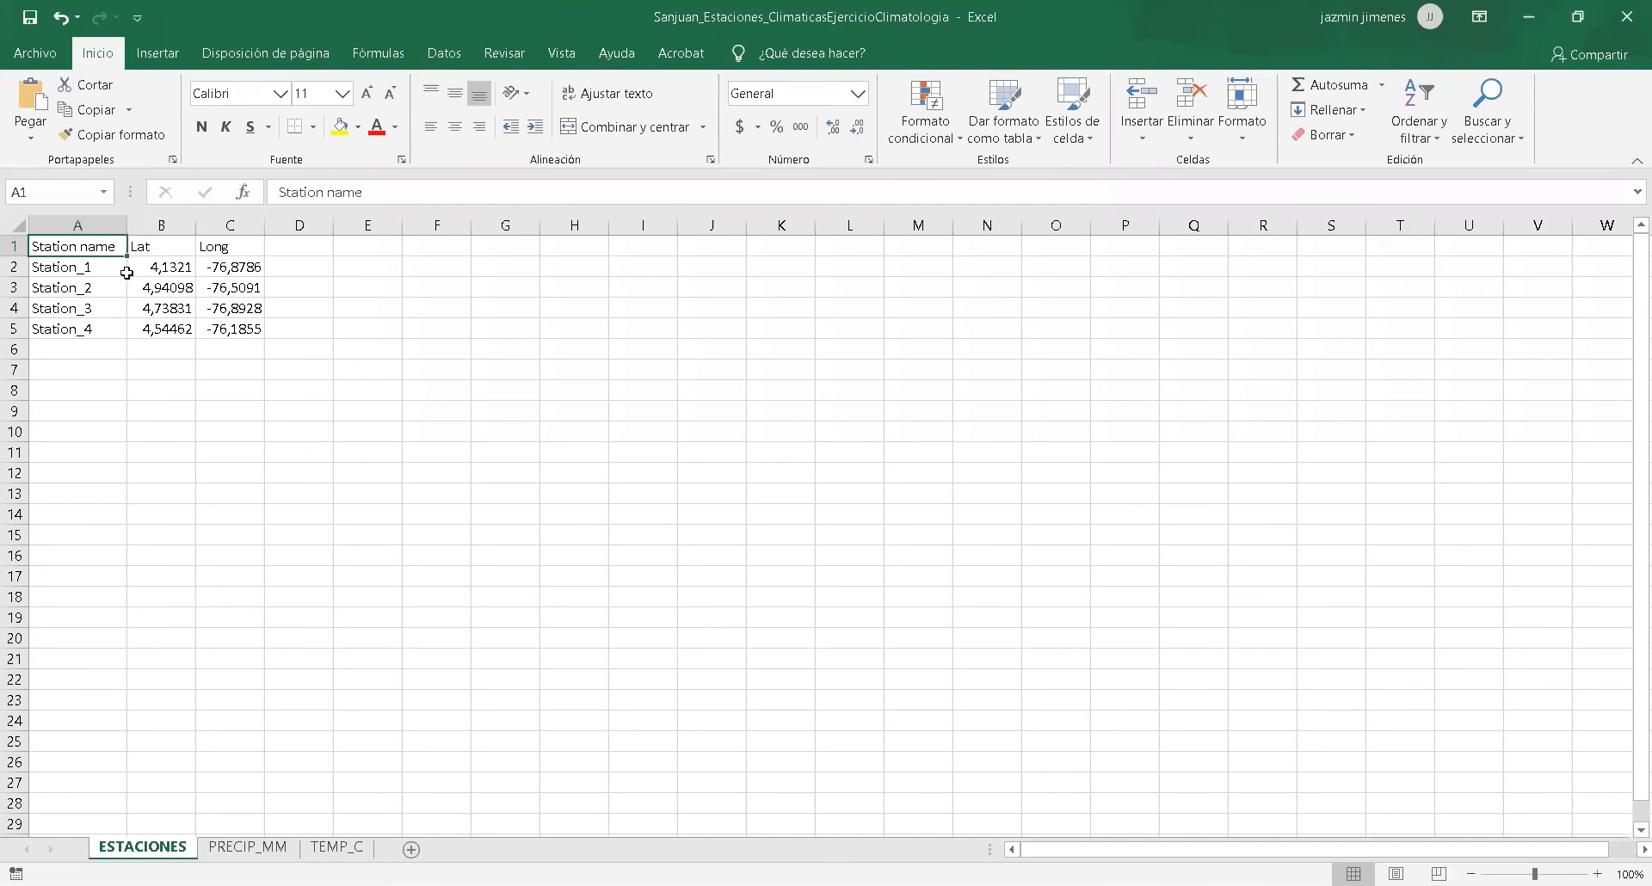
Examine the station list on ESTACIONES and the daily rainfall records on PRECIP_MM, including the highlighted empty cells.
{"action": "left_click", "coordinate": [126, 273]}
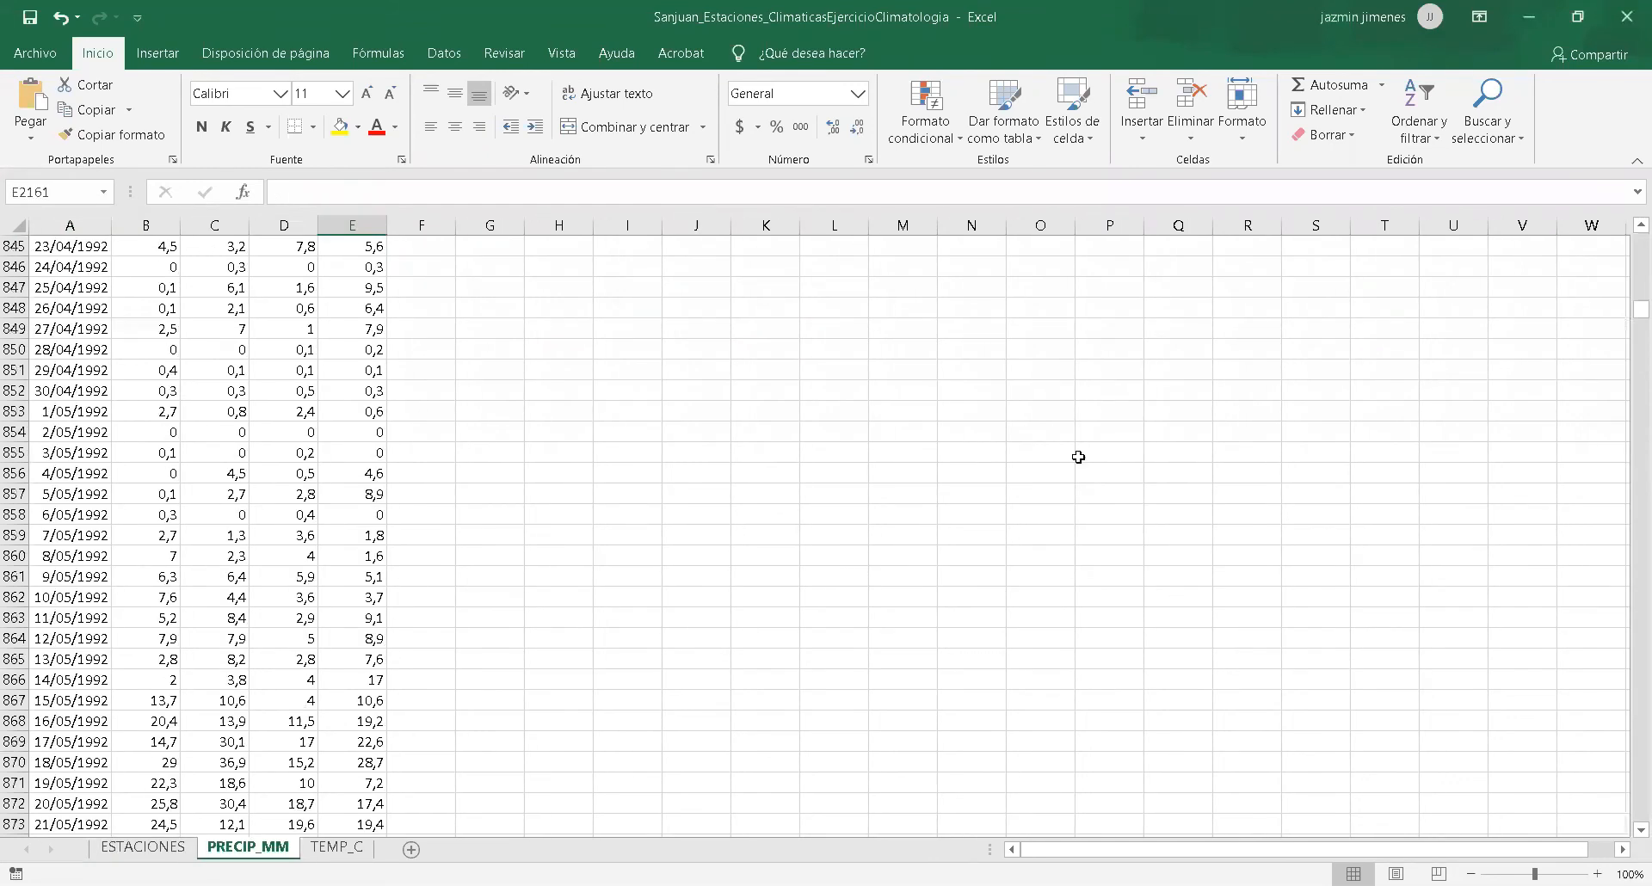
{"action": "scroll", "coordinate": [1078, 457], "scroll_direction": "up", "scroll_amount": 20}
{"action": "scroll", "coordinate": [1078, 457], "scroll_direction": "up", "scroll_amount": 20}
{"action": "scroll", "coordinate": [1078, 457], "scroll_direction": "up", "scroll_amount": 20}
{"action": "scroll", "coordinate": [1079, 457], "scroll_direction": "up", "scroll_amount": 13}
{"action": "scroll", "coordinate": [1078, 457], "scroll_direction": "down", "scroll_amount": 4}
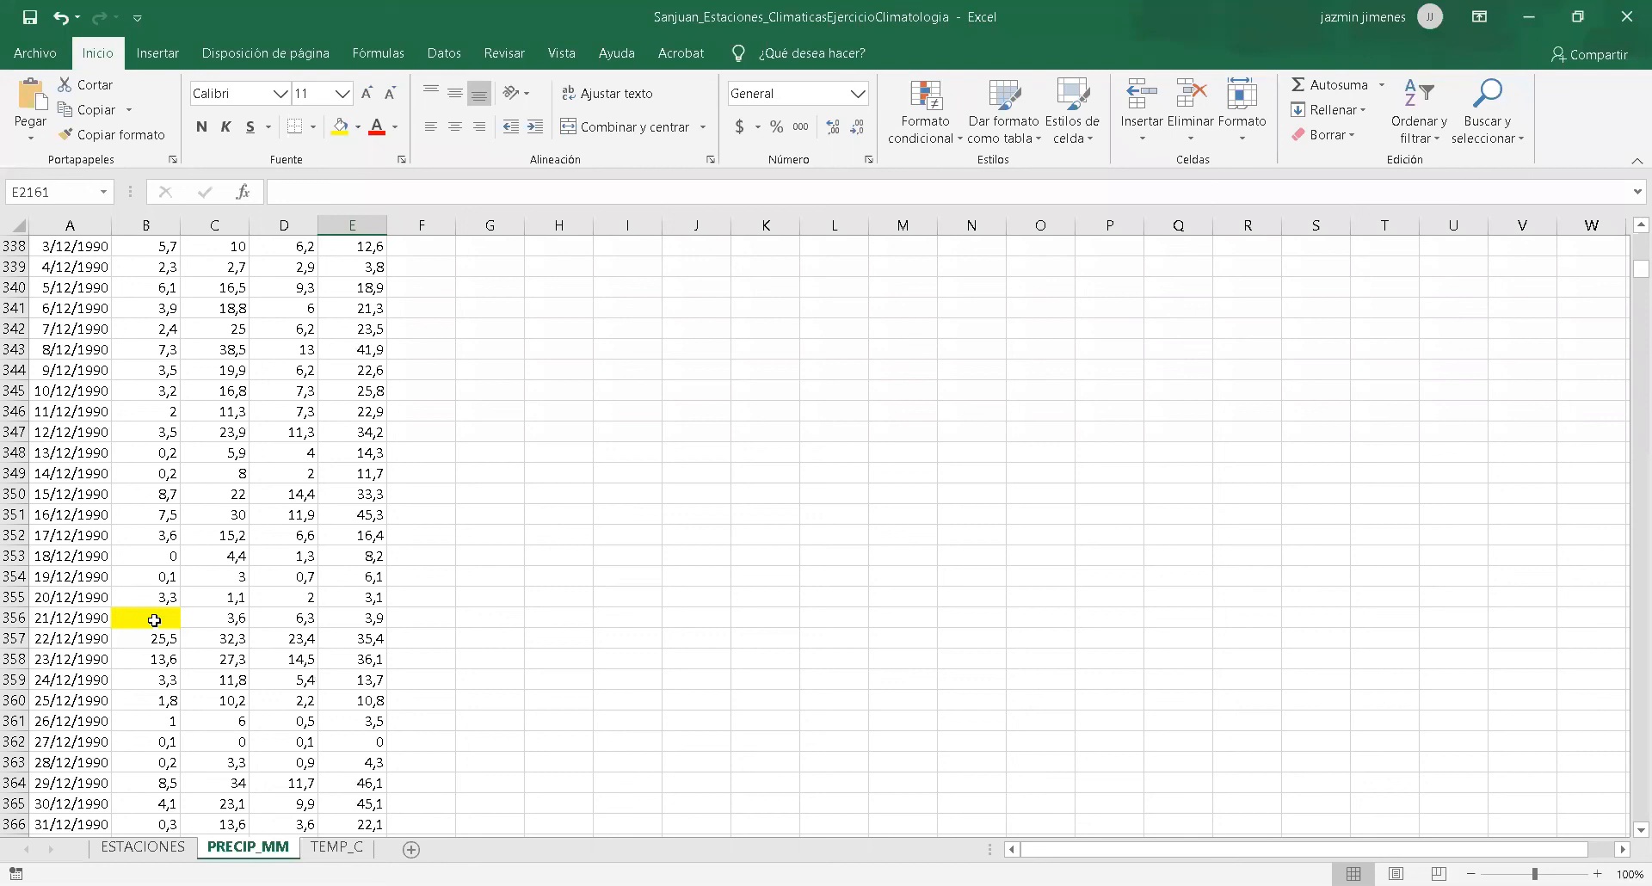
{"action": "scroll", "coordinate": [154, 621], "scroll_direction": "up", "scroll_amount": 20}
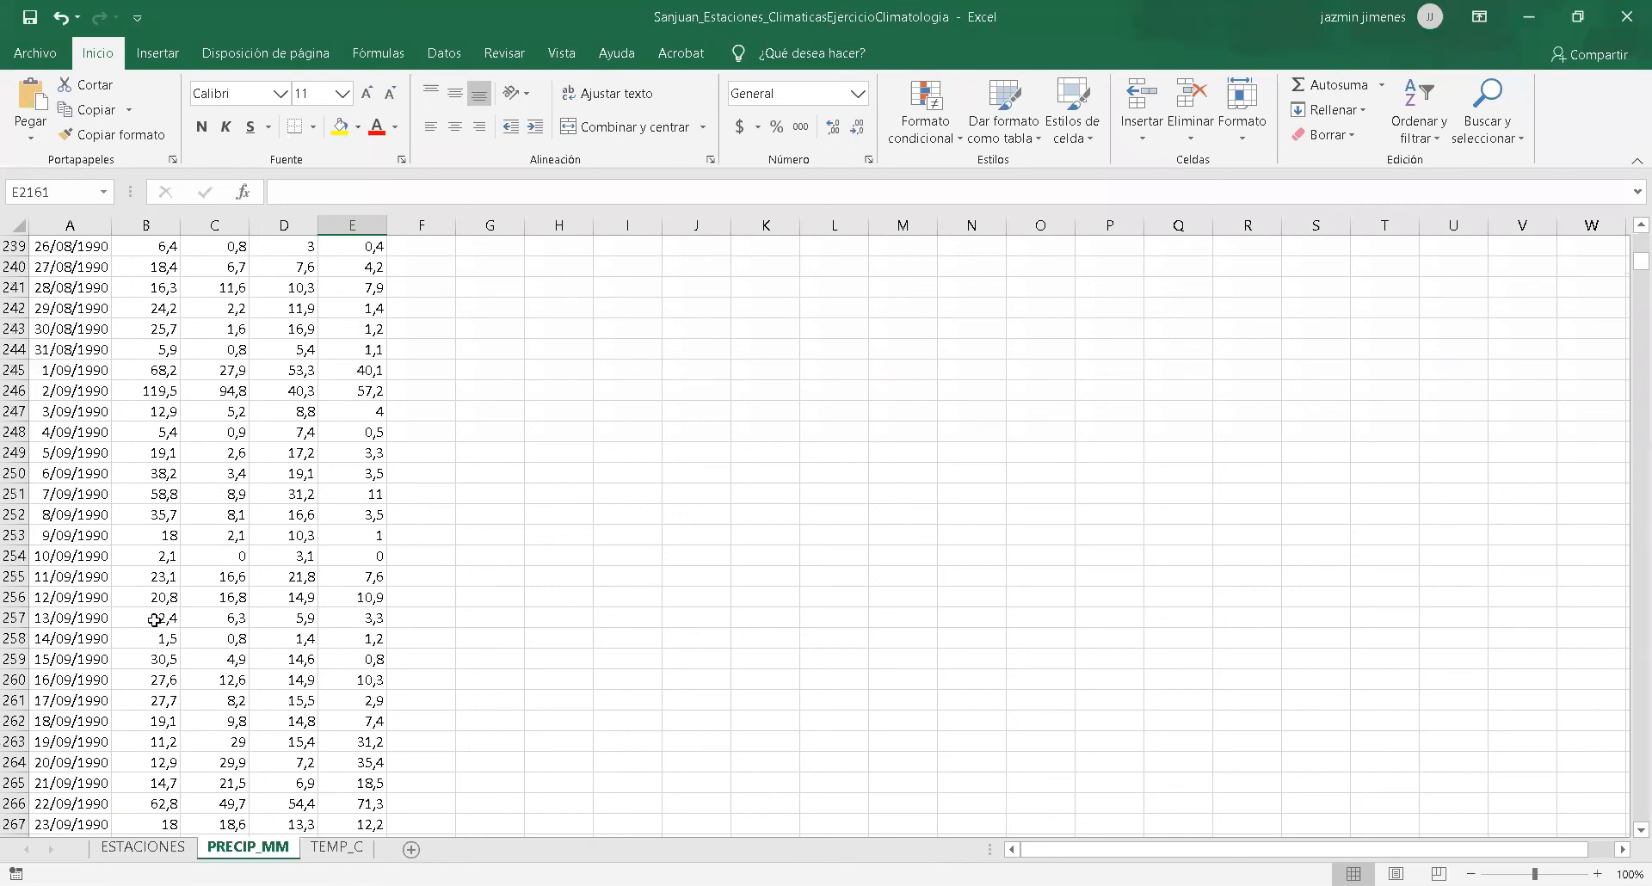
{"action": "scroll", "coordinate": [154, 621], "scroll_direction": "up", "scroll_amount": 20}
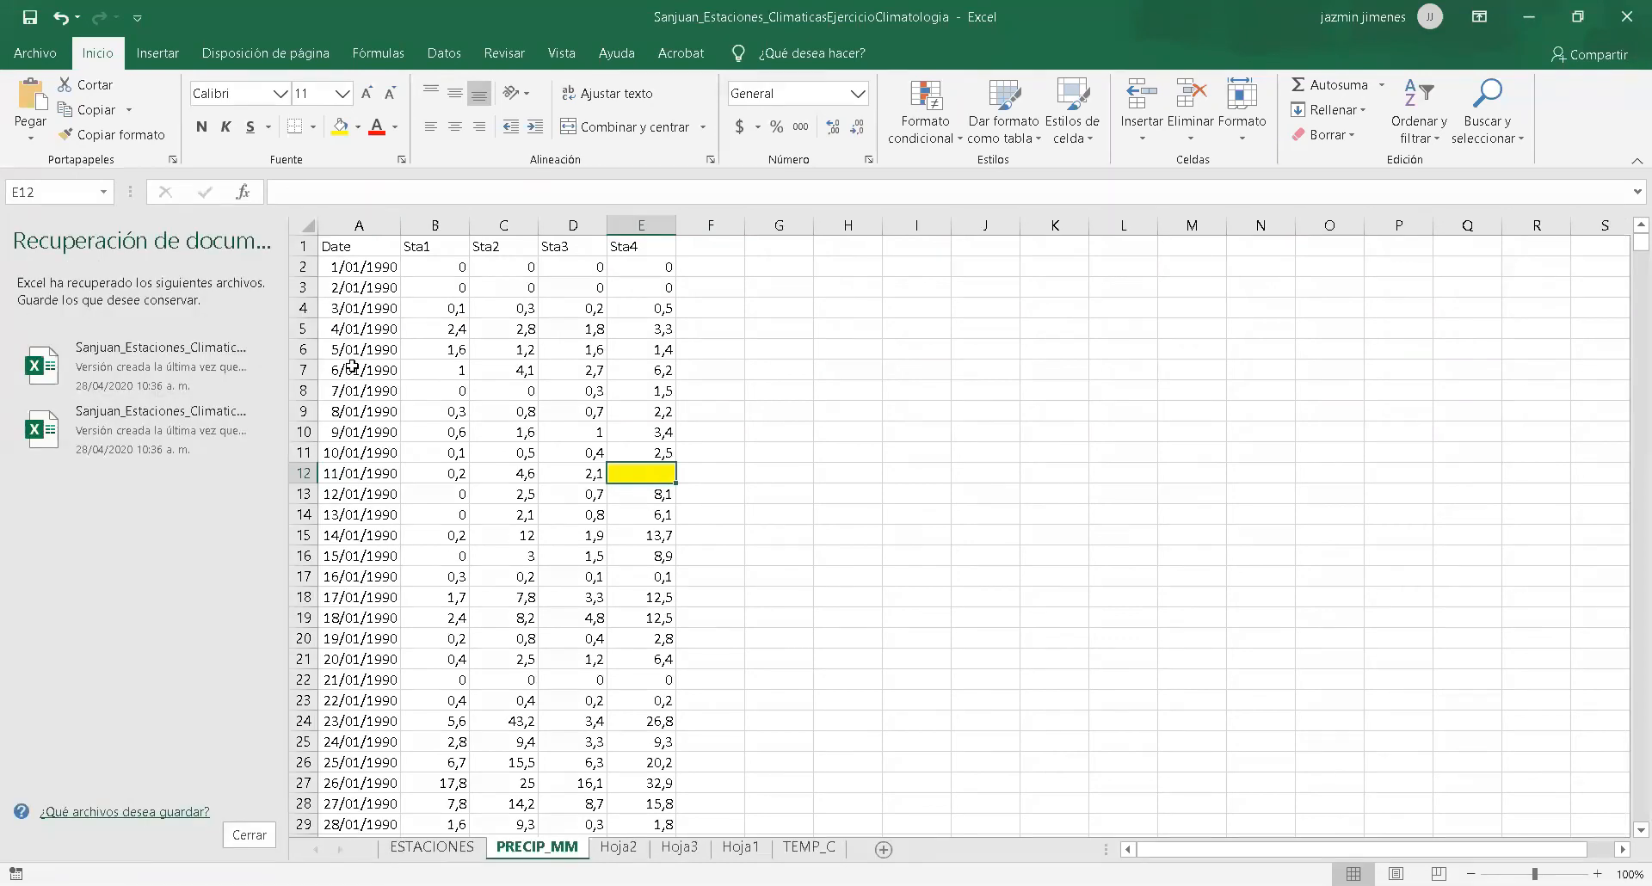
Copy the PRECIP_MM rows from 6/01/1990 to 16/01/1990 for all four stations into a new sheet, starting at A1.
{"action": "left_click_drag", "start_coordinate": [352, 367], "coordinate": [632, 573]}
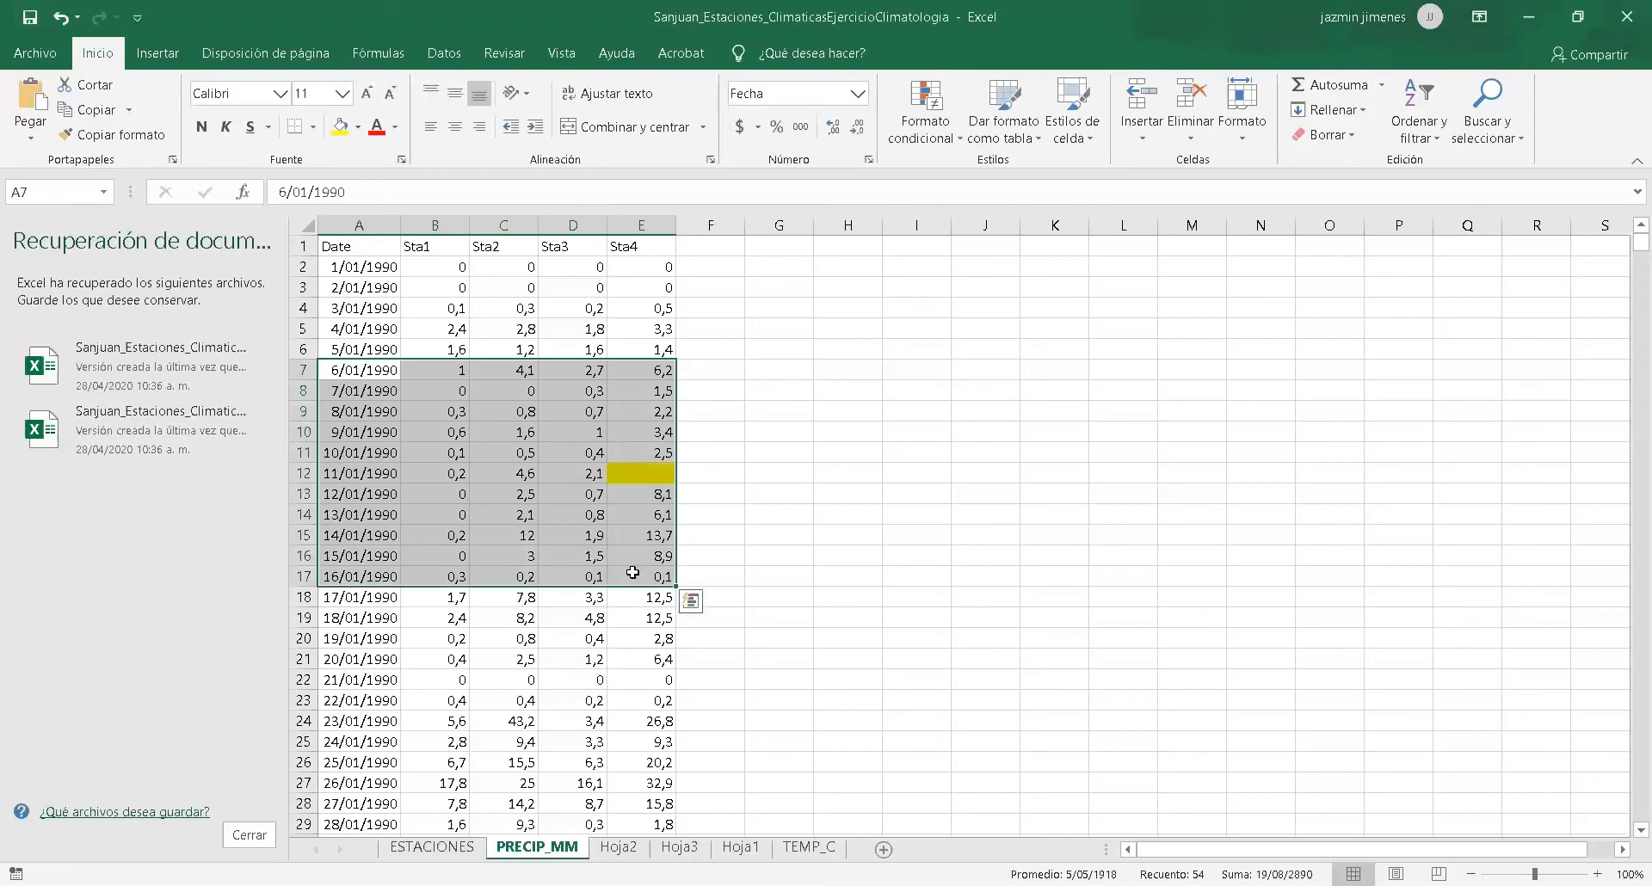
{"action": "key", "text": "ctrl+c"}
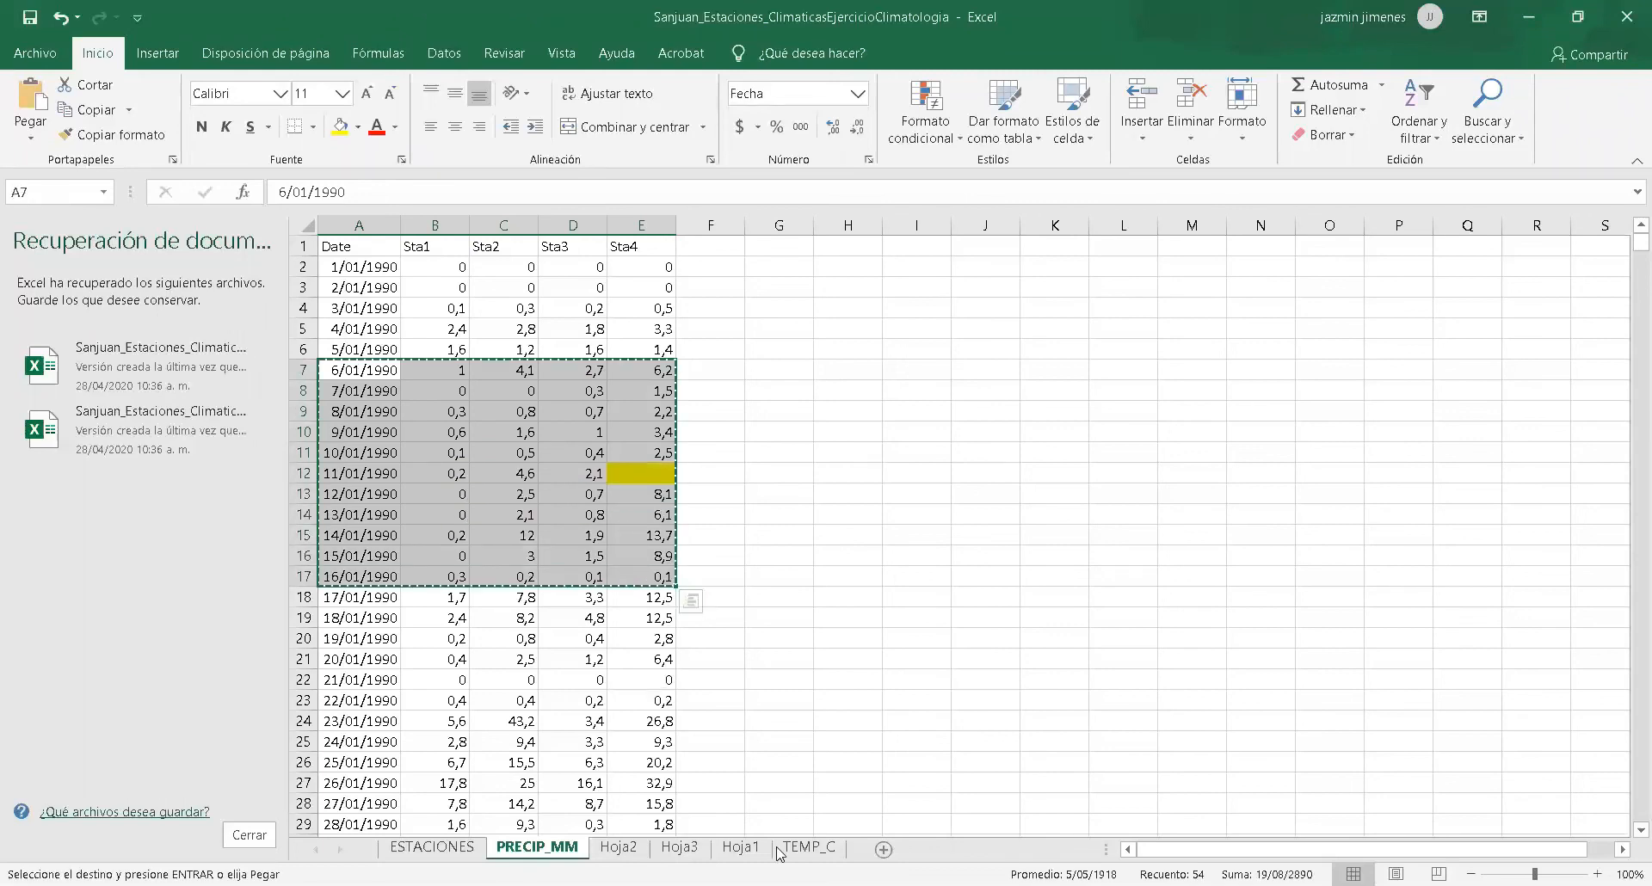
{"action": "left_click", "coordinate": [884, 850]}
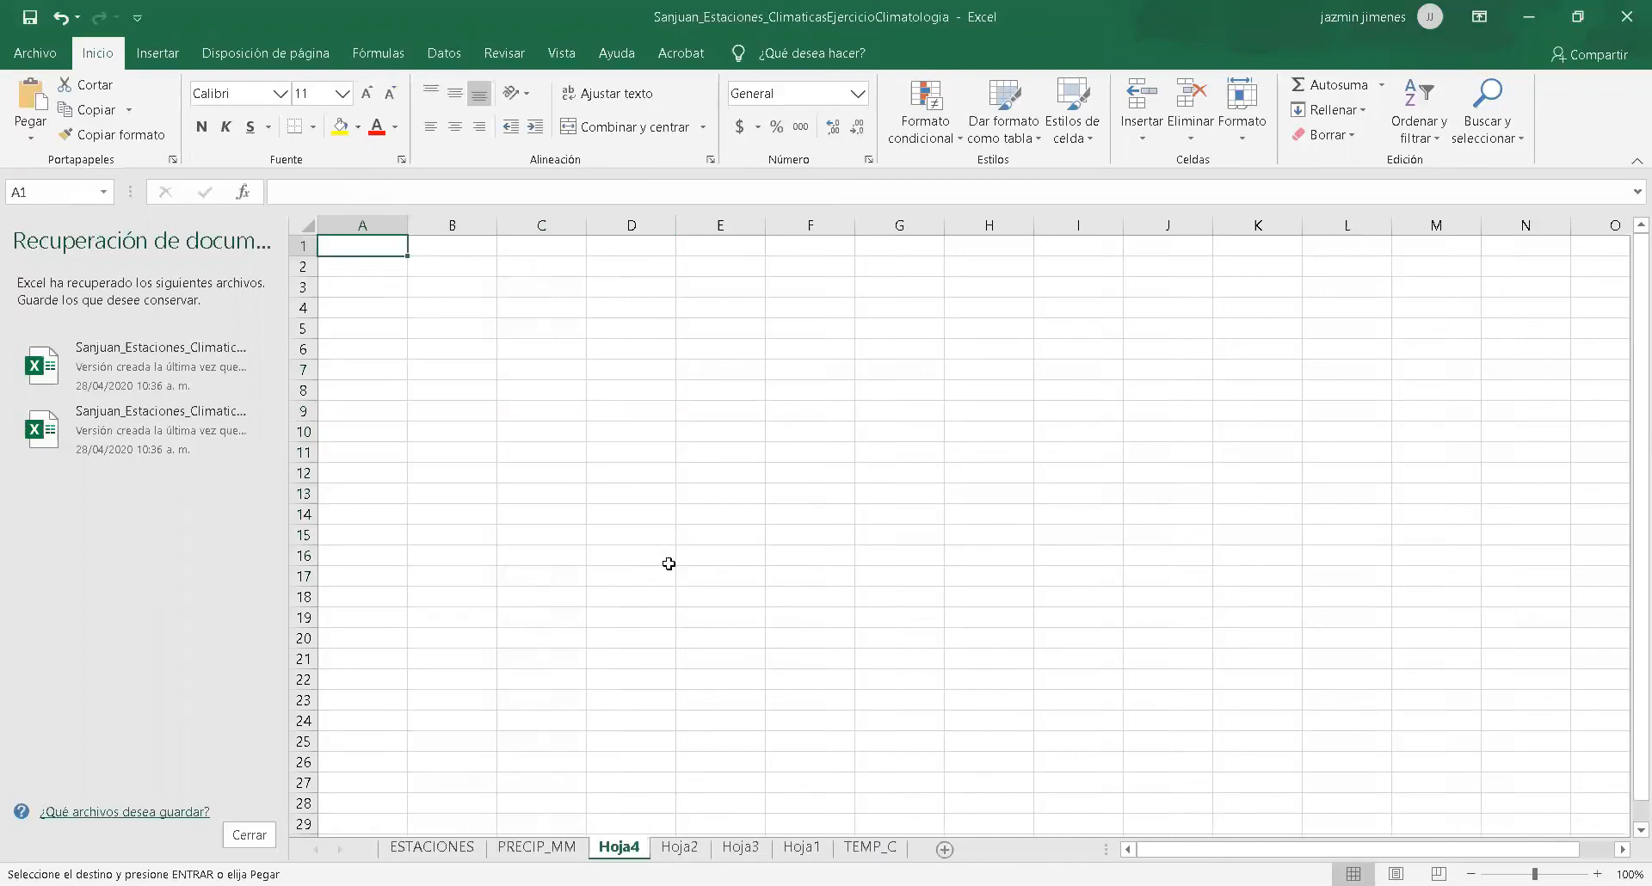
{"action": "key", "text": "ctrl+v"}
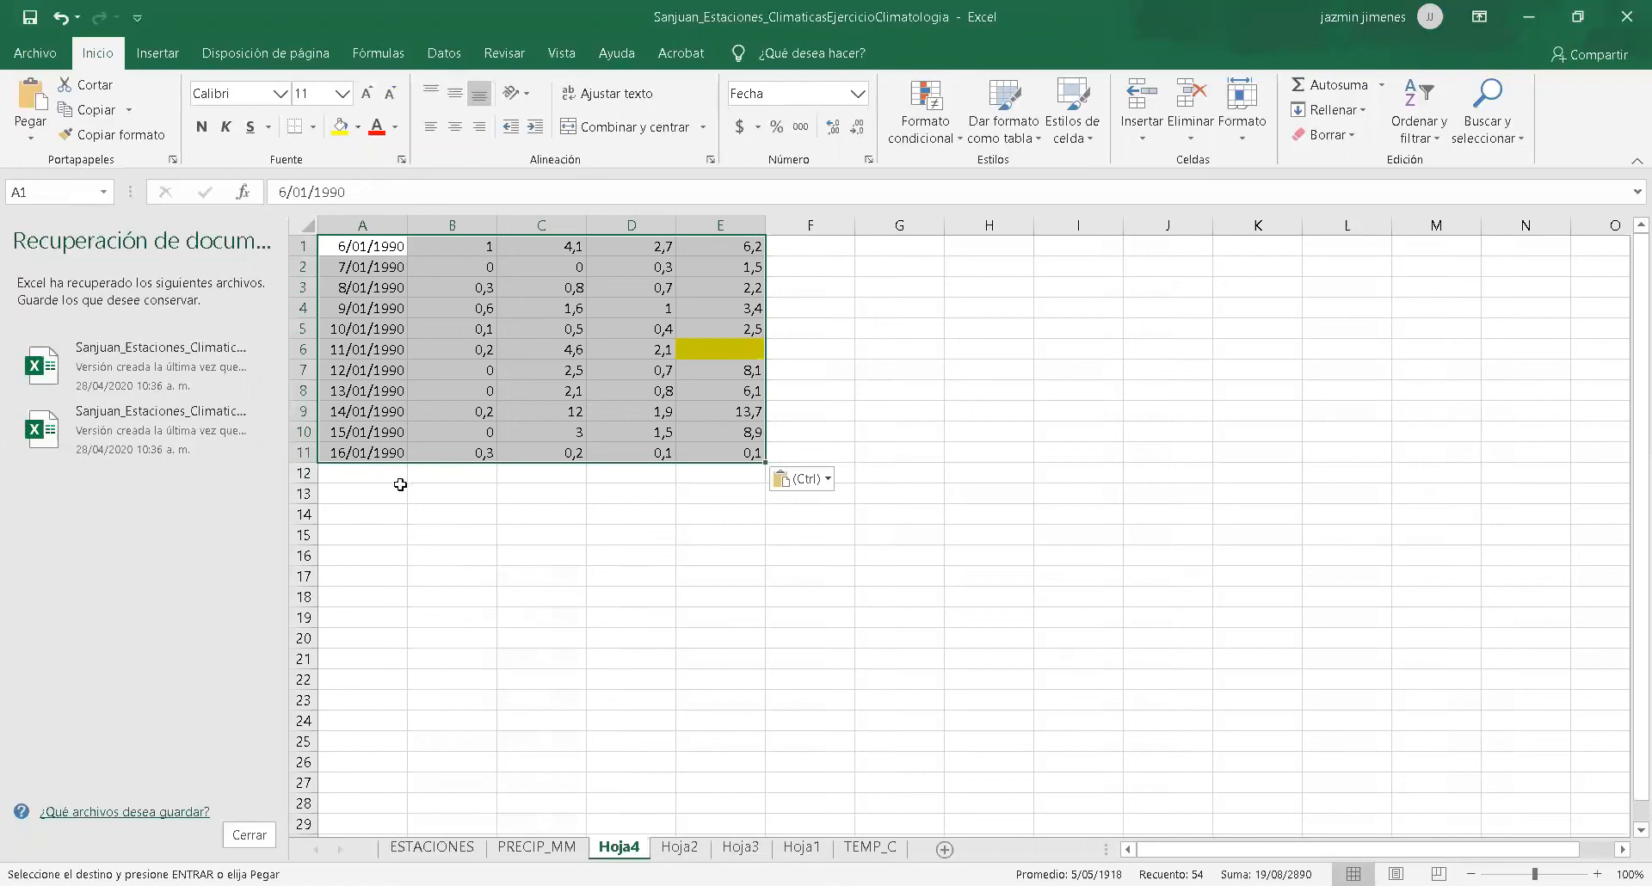
Label the row below the copied dates SUMATORIA in cell A12.
{"action": "left_click", "coordinate": [428, 488]}
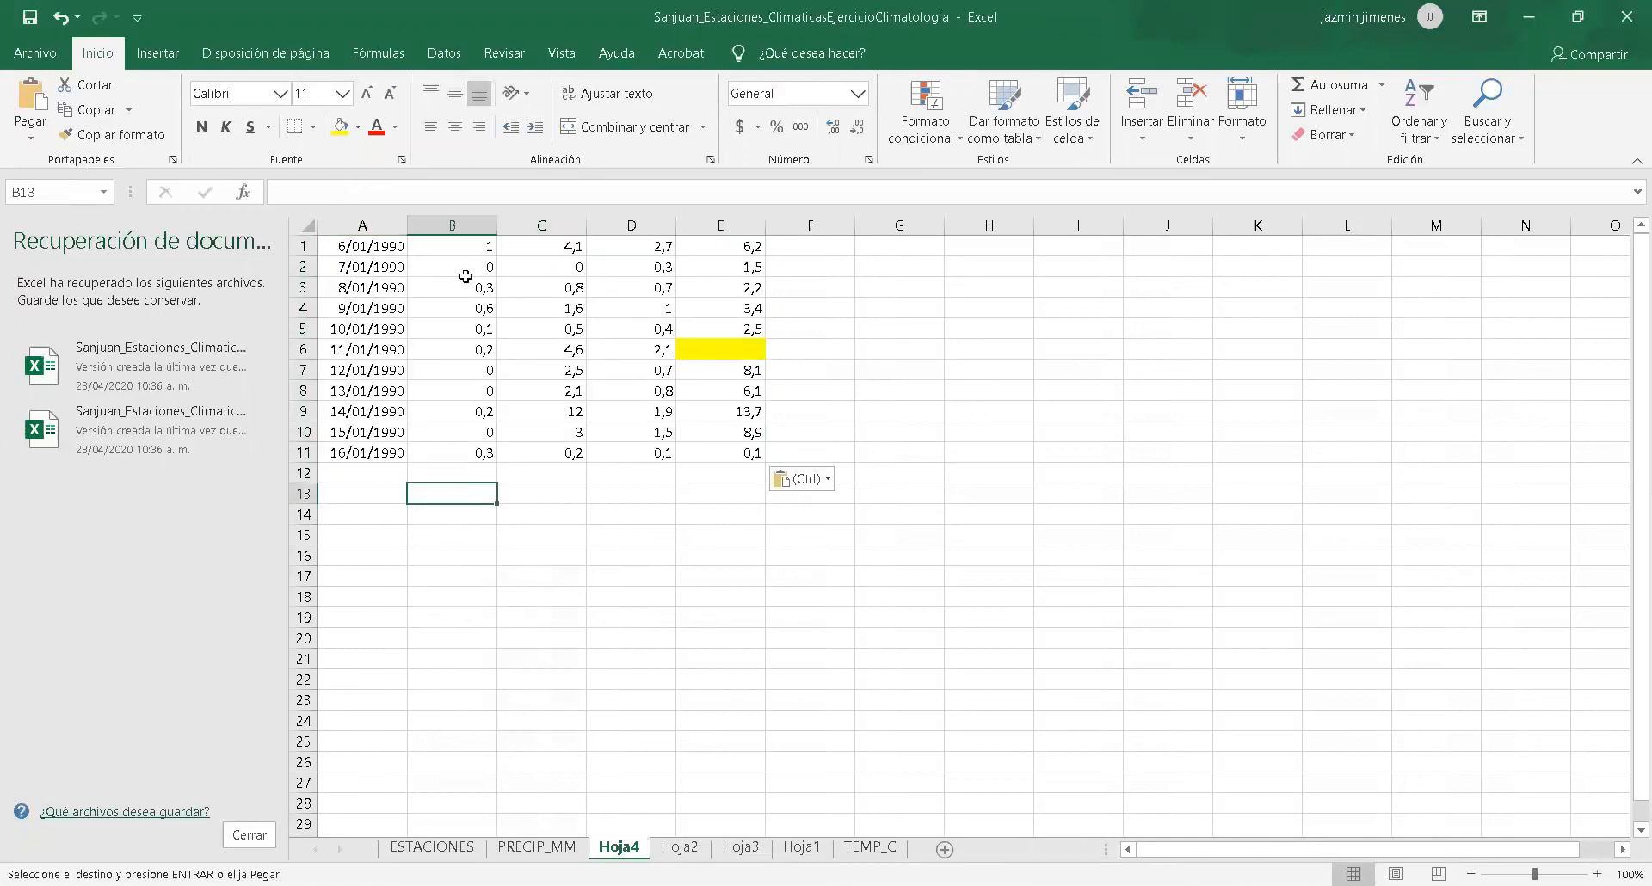
{"action": "double_click", "coordinate": [374, 474]}
{"action": "type", "text": "SUMATORIA"}
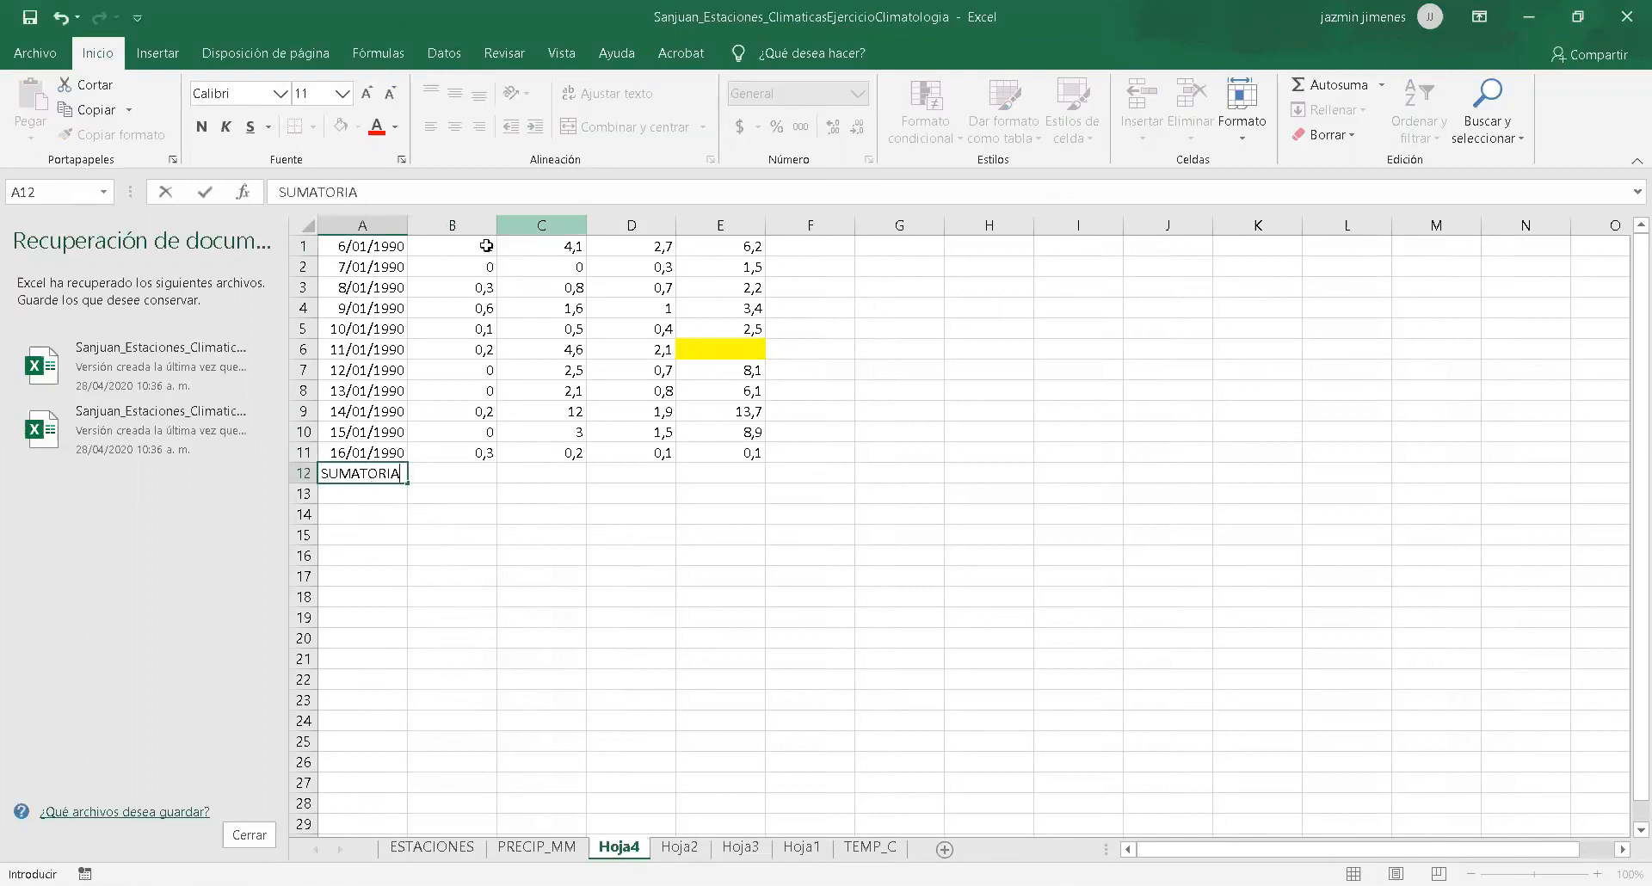
Total the station rainfall columns in row 12 with AutoSum, beginning with columns B and C.
{"action": "left_click_drag", "start_coordinate": [490, 245], "coordinate": [498, 455]}
{"action": "left_click", "coordinate": [468, 291]}
{"action": "left_click_drag", "start_coordinate": [472, 244], "coordinate": [477, 441]}
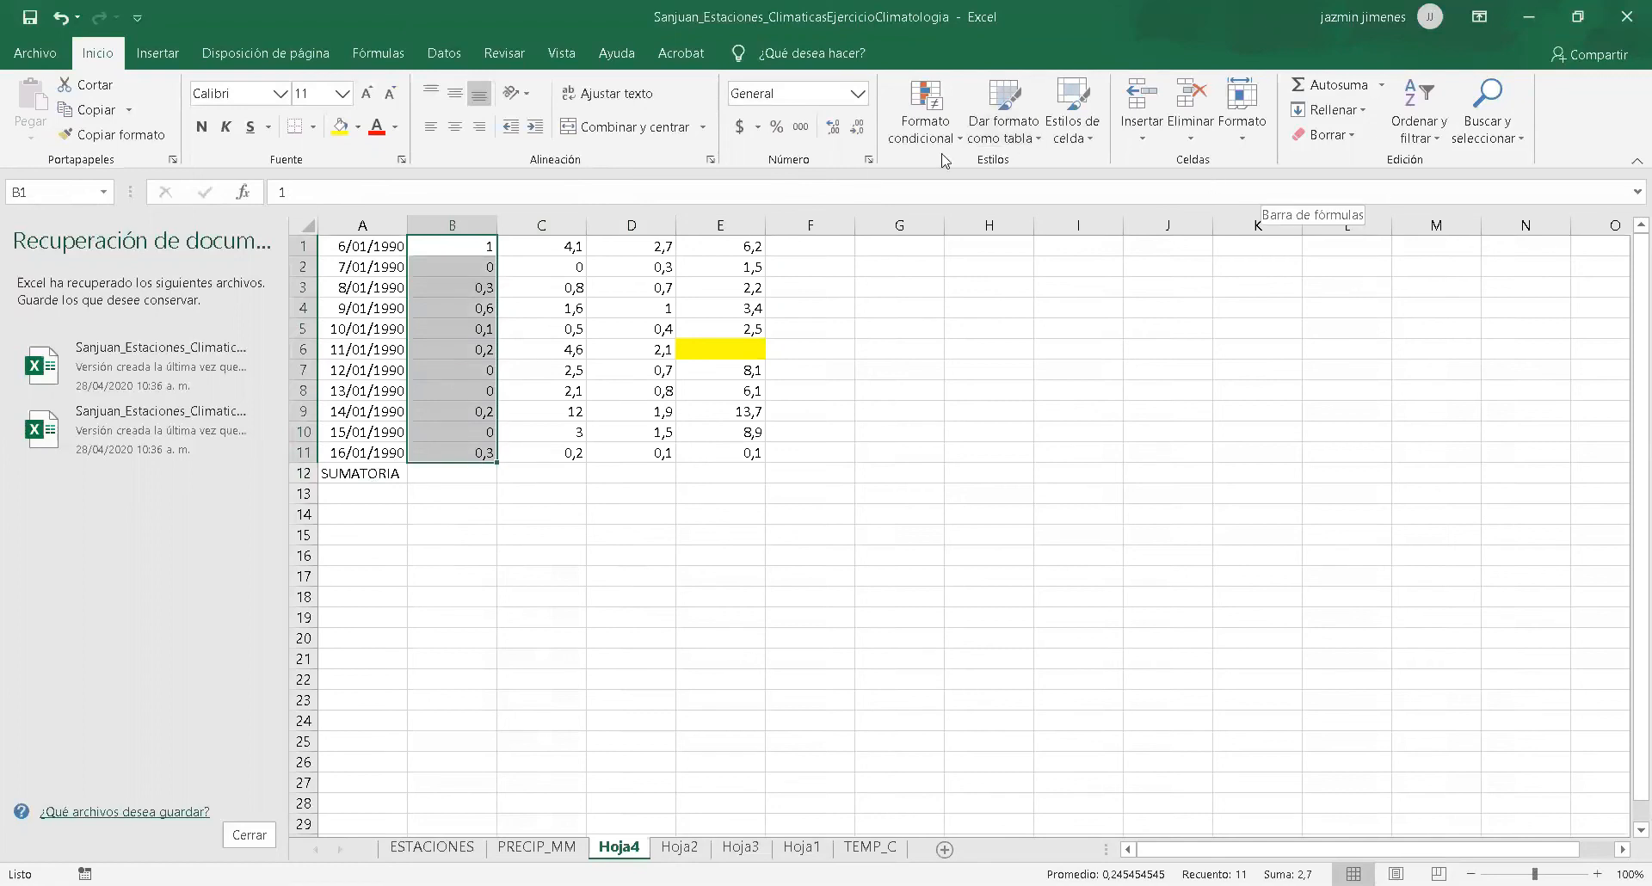
{"action": "left_click", "coordinate": [1367, 86]}
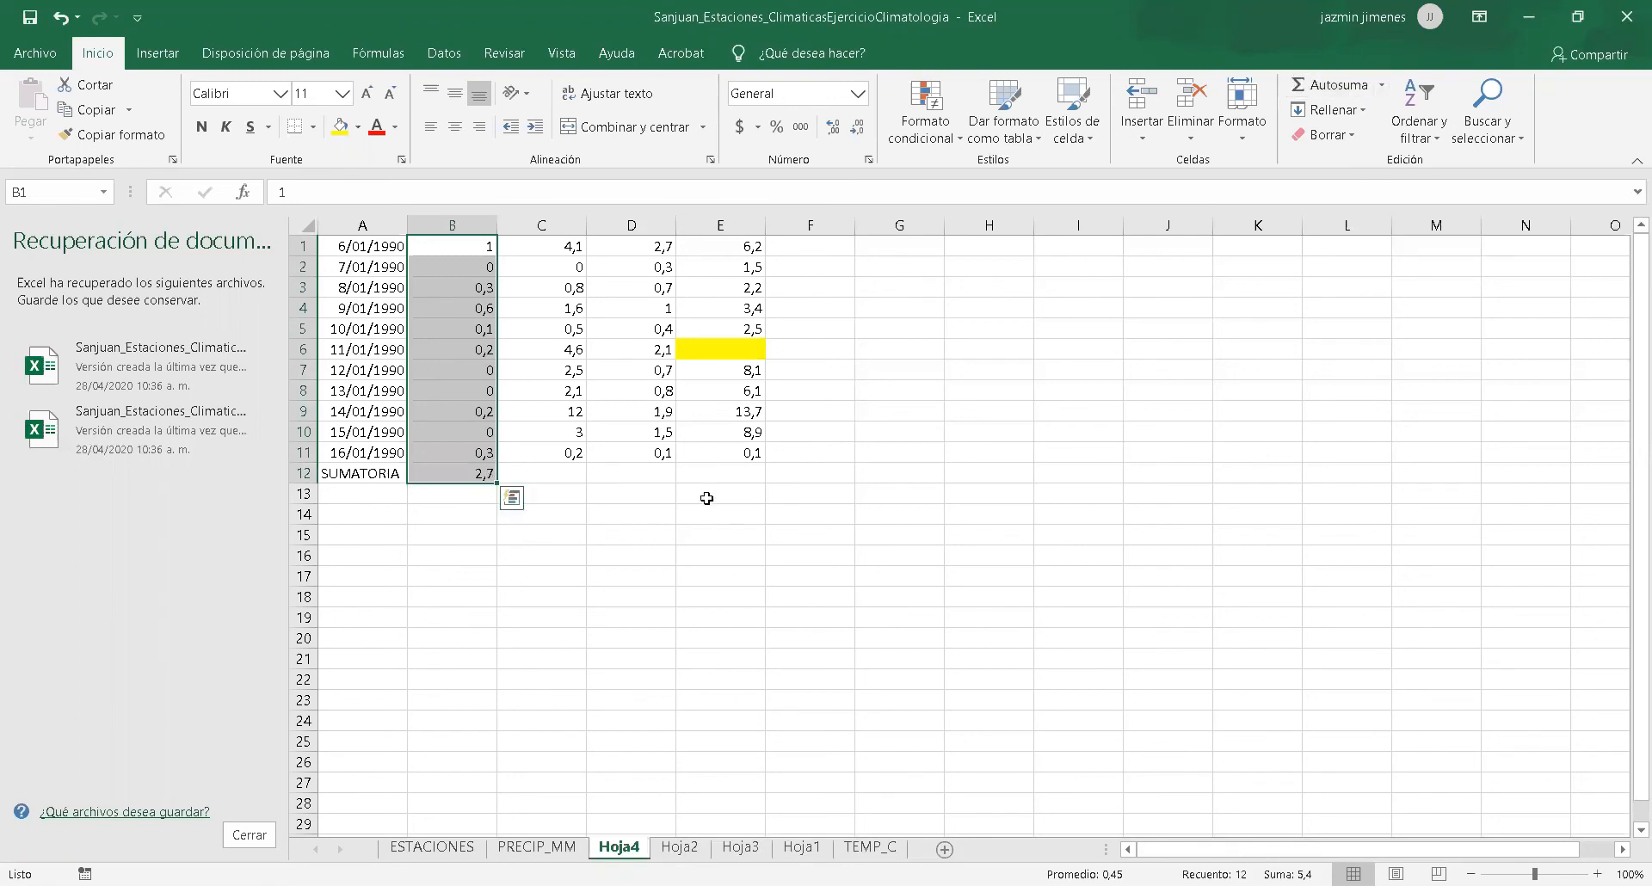
{"action": "left_click", "coordinate": [568, 249]}
{"action": "left_click_drag", "start_coordinate": [564, 327], "coordinate": [563, 469]}
{"action": "left_click", "coordinate": [1320, 85]}
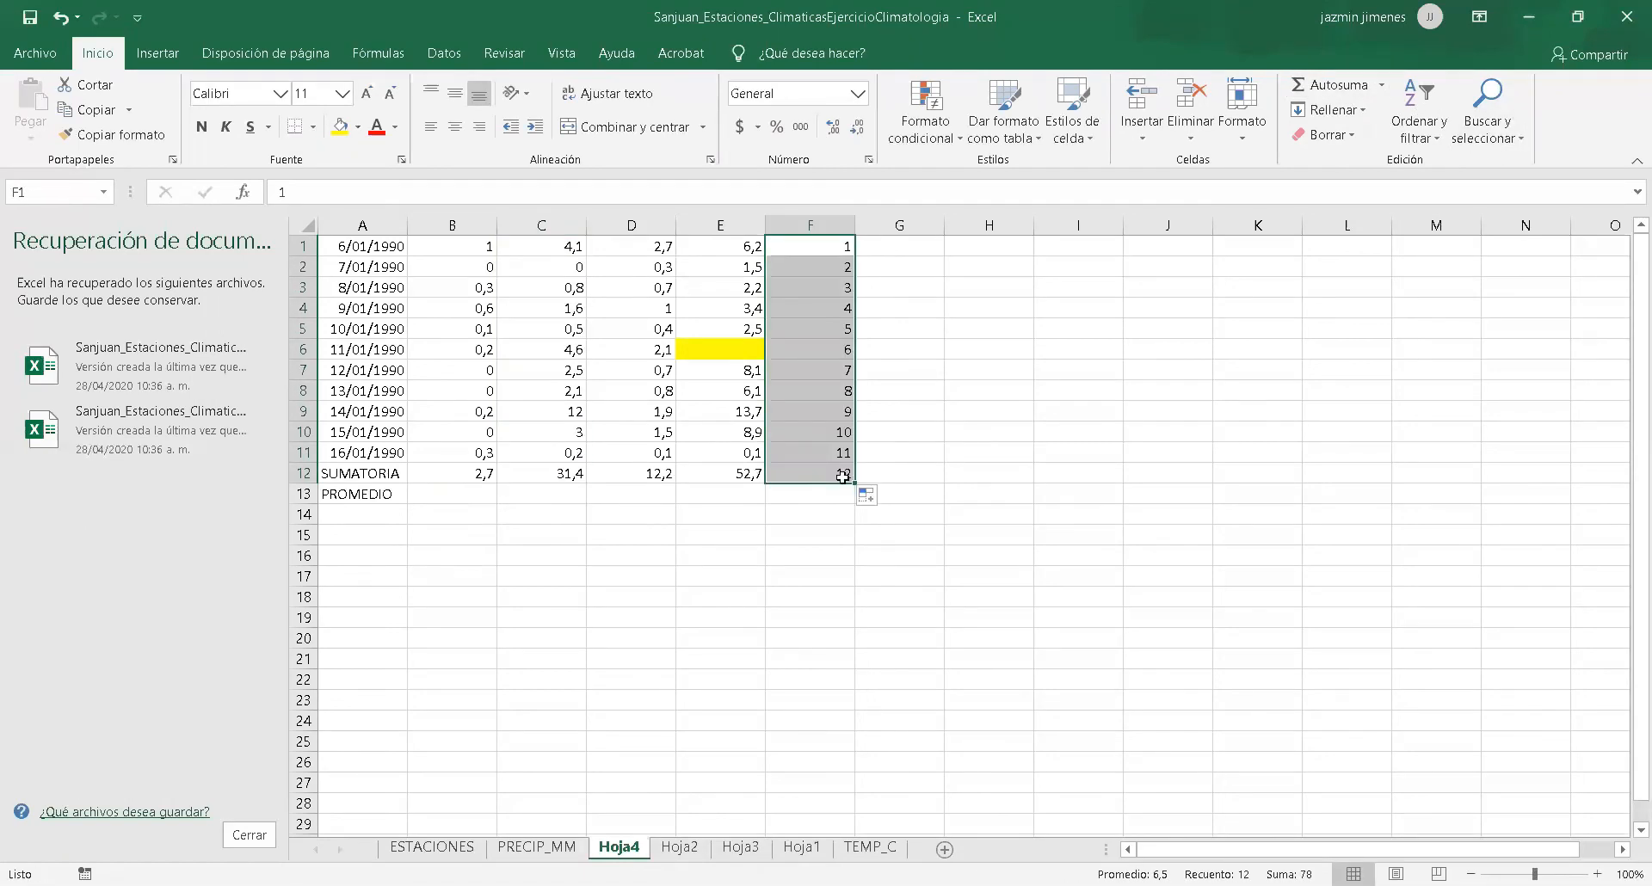
Shorten the number series in column F to end at 11, and calculate the first station's average in B13 with =B12/11.
{"action": "left_click_drag", "start_coordinate": [852, 486], "coordinate": [850, 466]}
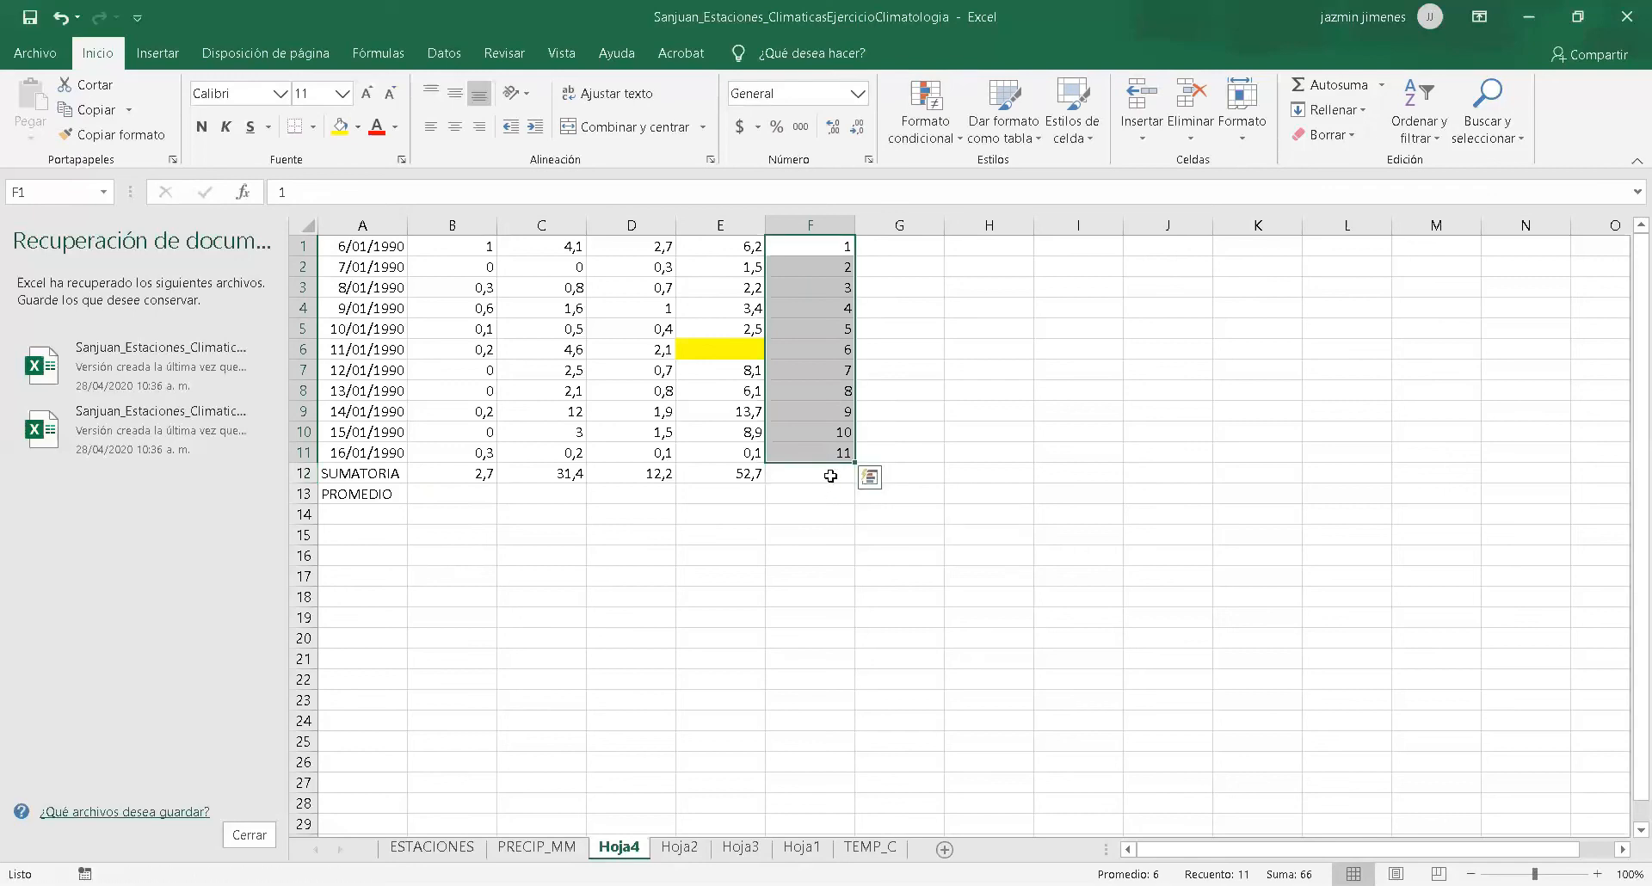
{"action": "left_click", "coordinate": [485, 494]}
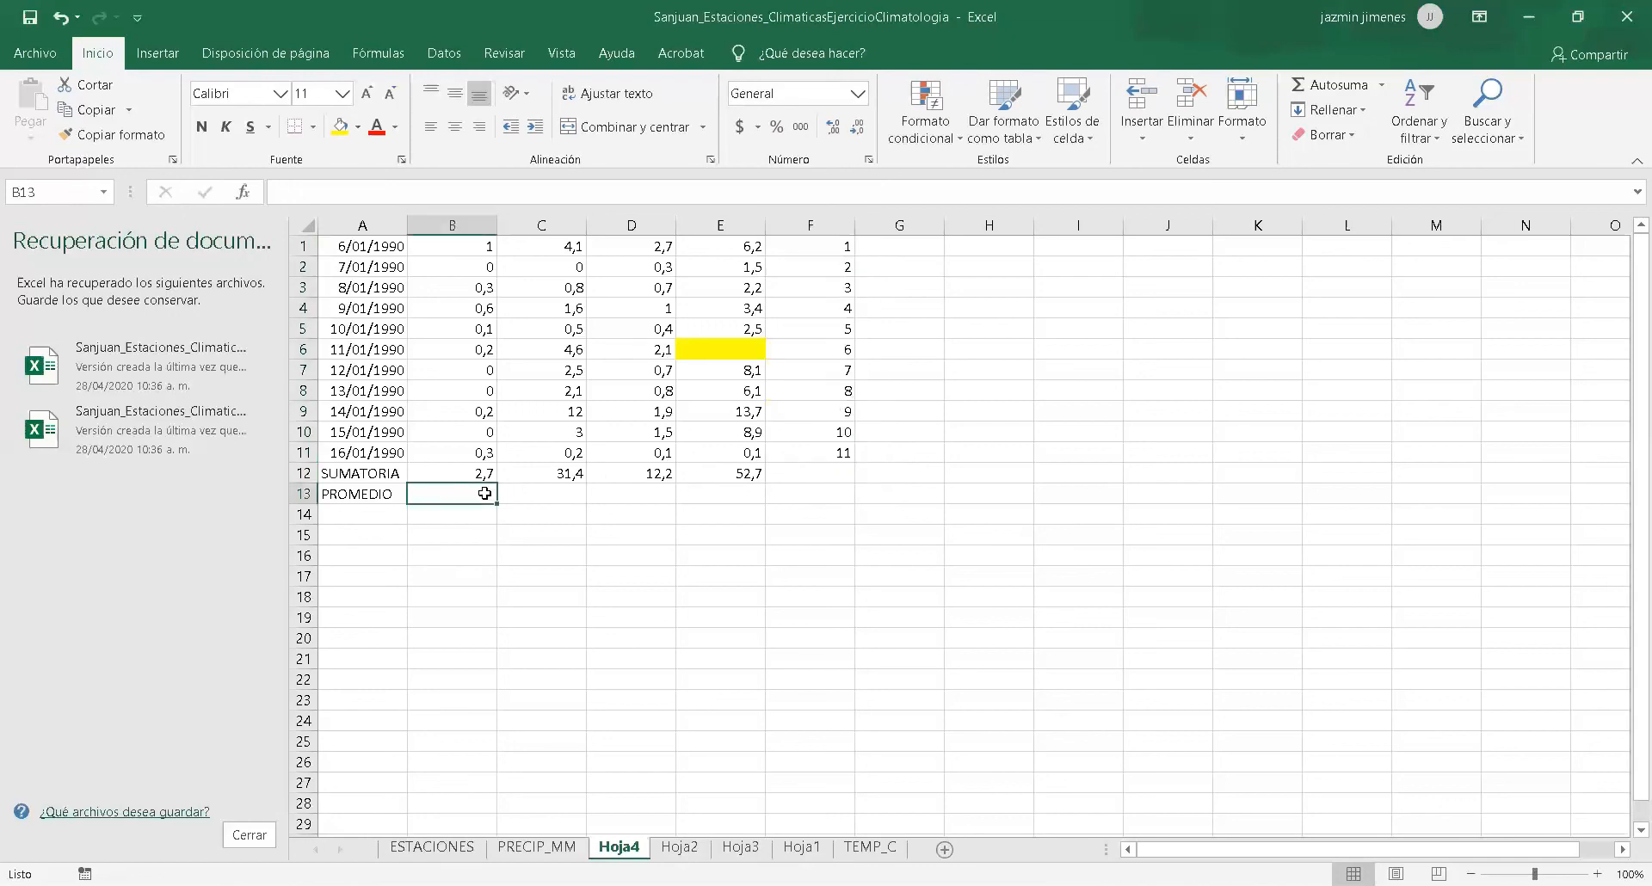
{"action": "double_click", "coordinate": [485, 494]}
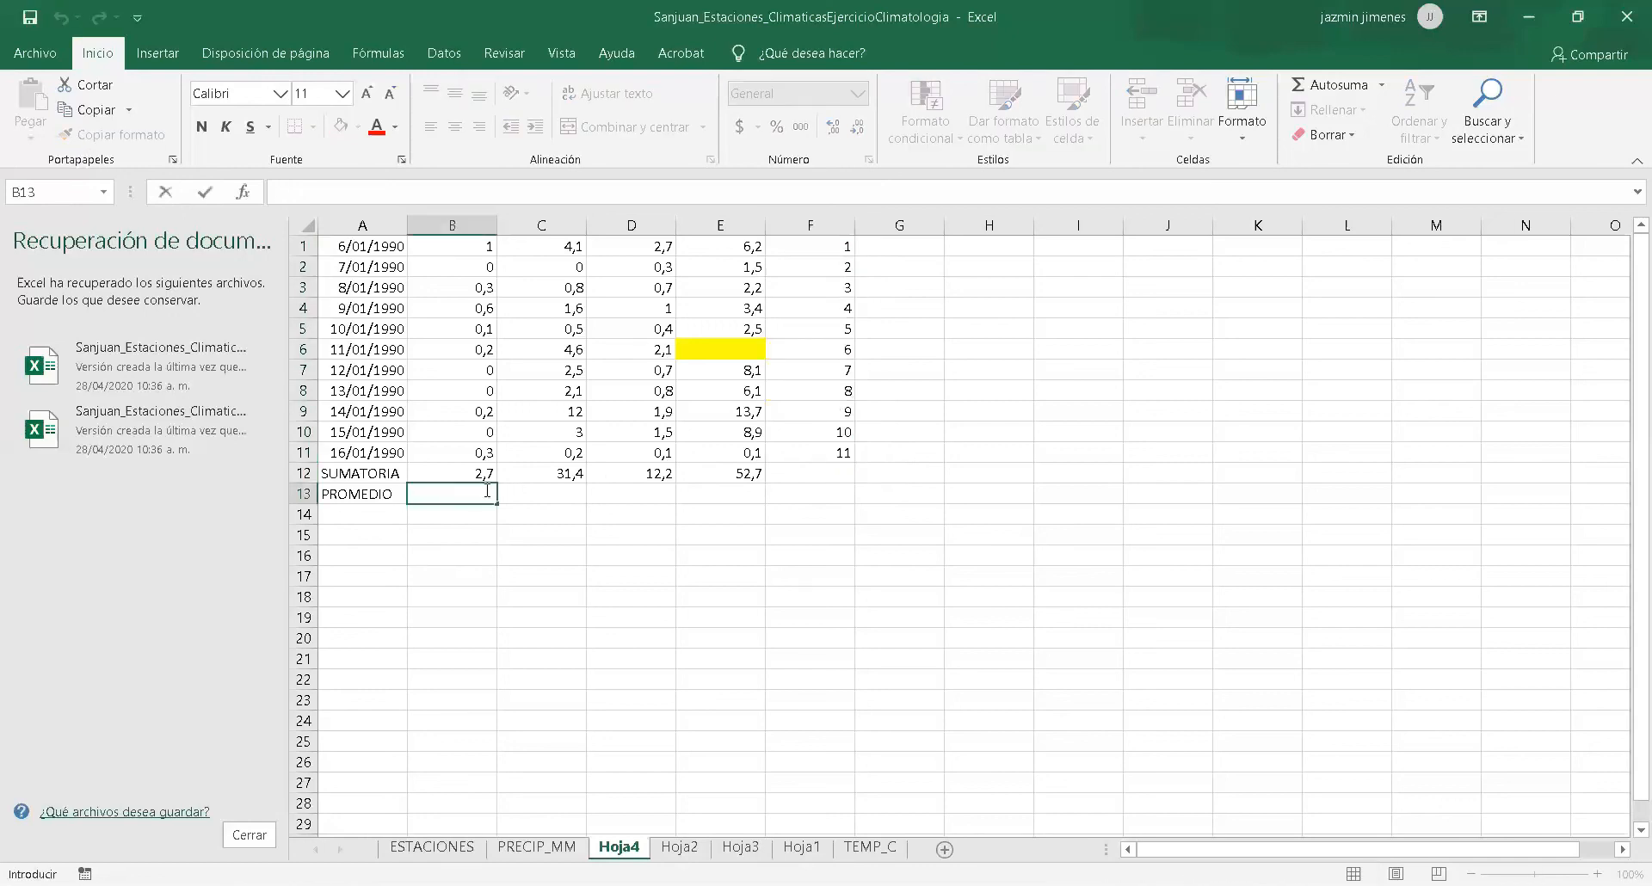
{"action": "left_click", "coordinate": [354, 189]}
{"action": "type", "text": "="}
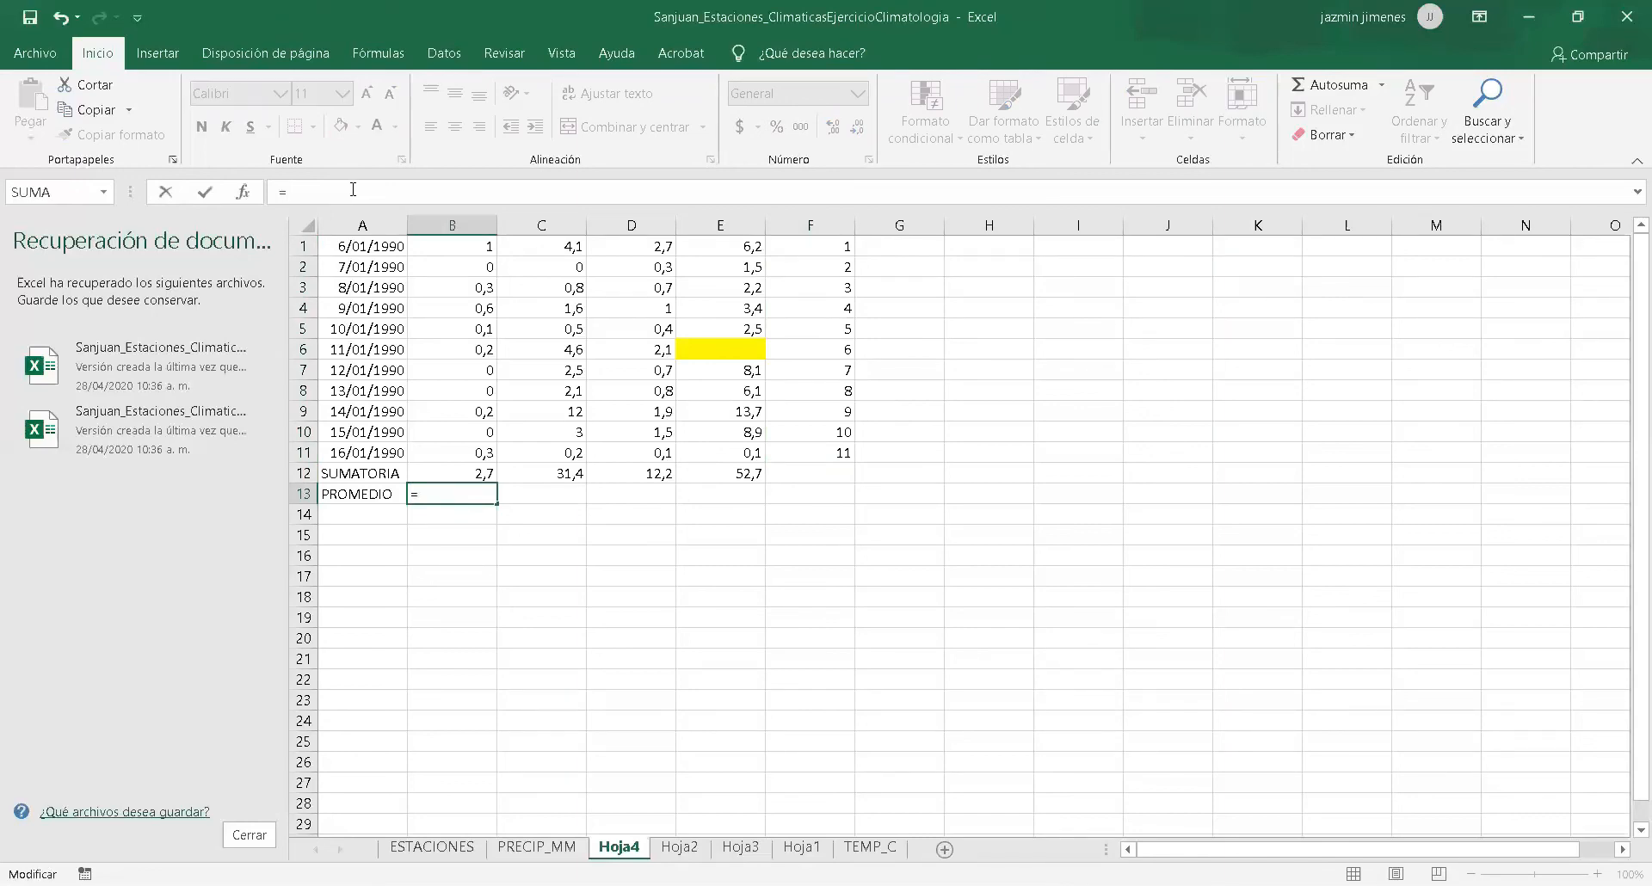
{"action": "left_click", "coordinate": [452, 473]}
{"action": "left_click", "coordinate": [451, 500]}
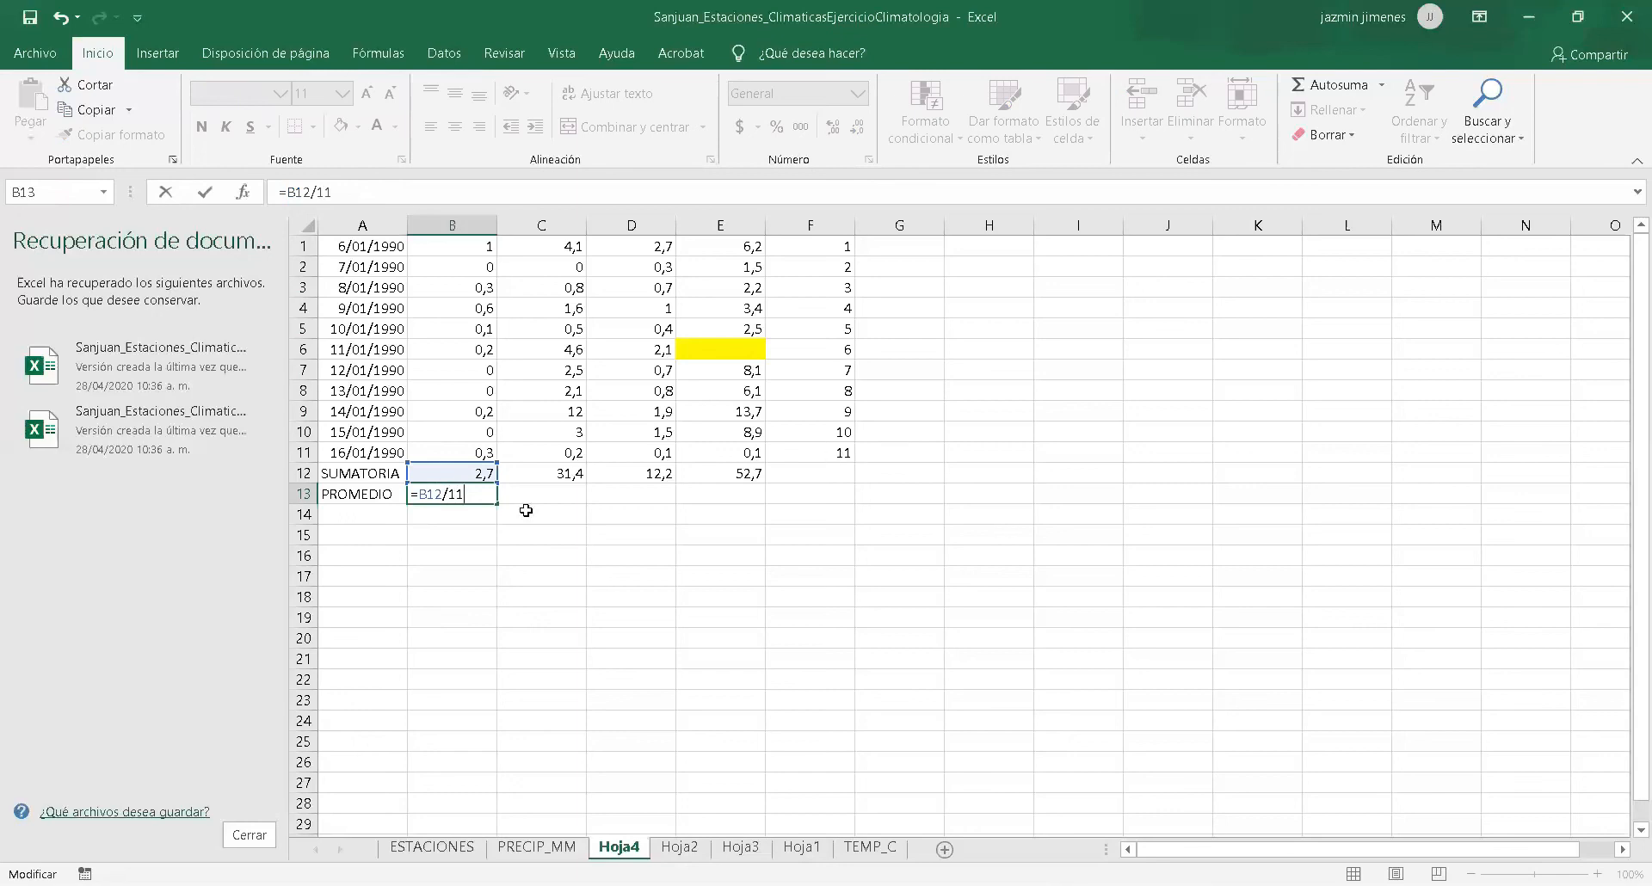
{"action": "type", "text": "11"}
{"action": "key", "text": "Return"}
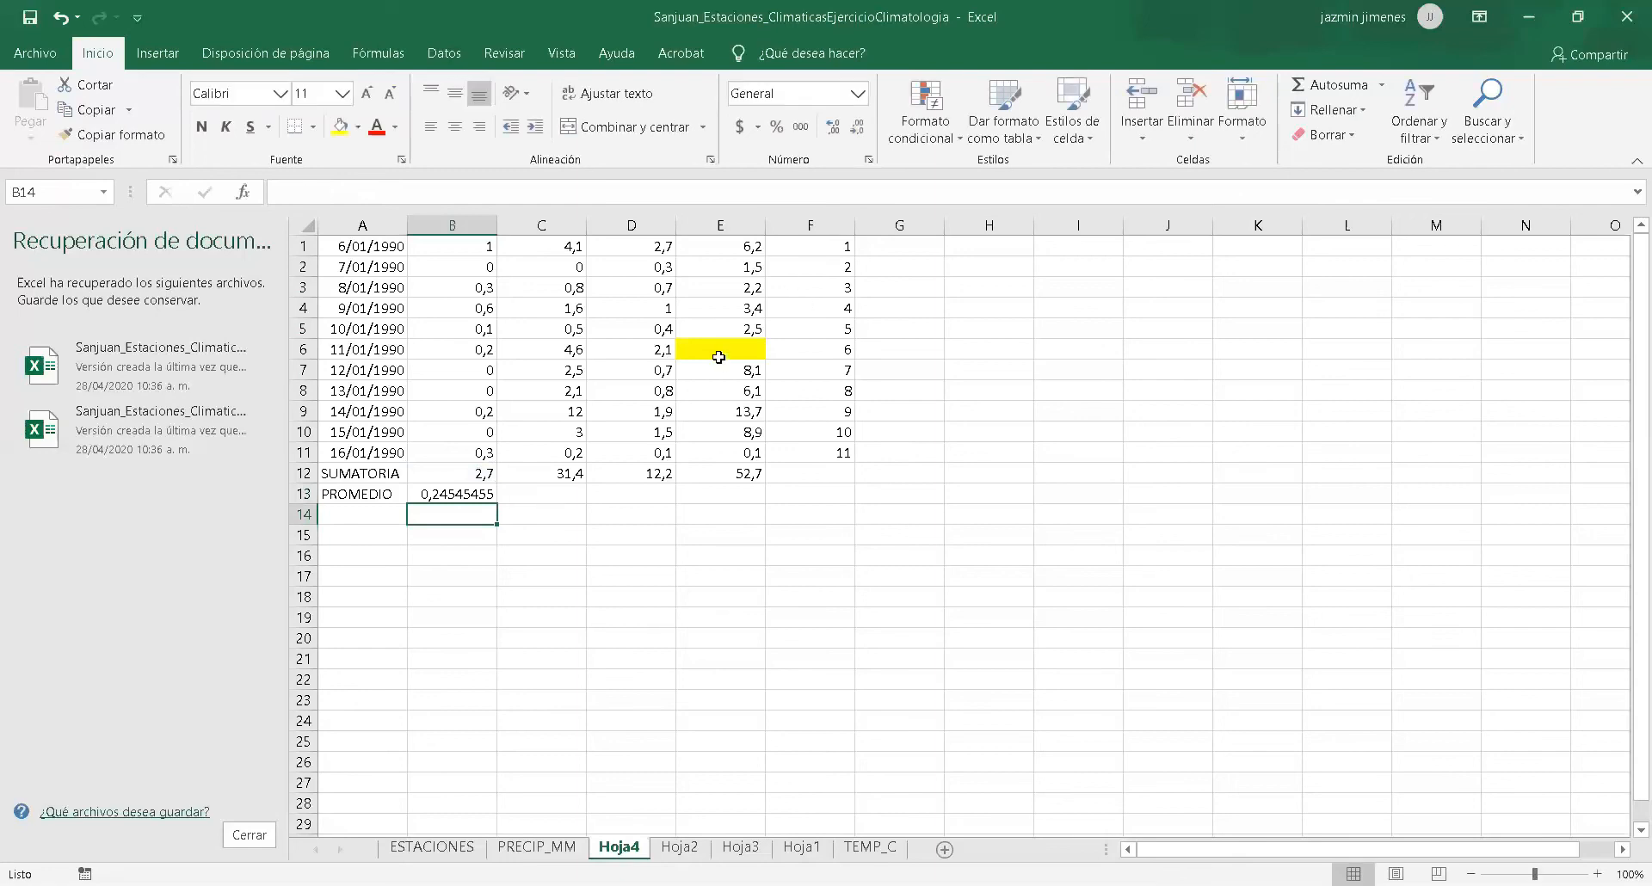
Fill the average formula from B13 across the PROMEDIO row to column E.
{"action": "left_click", "coordinate": [720, 349]}
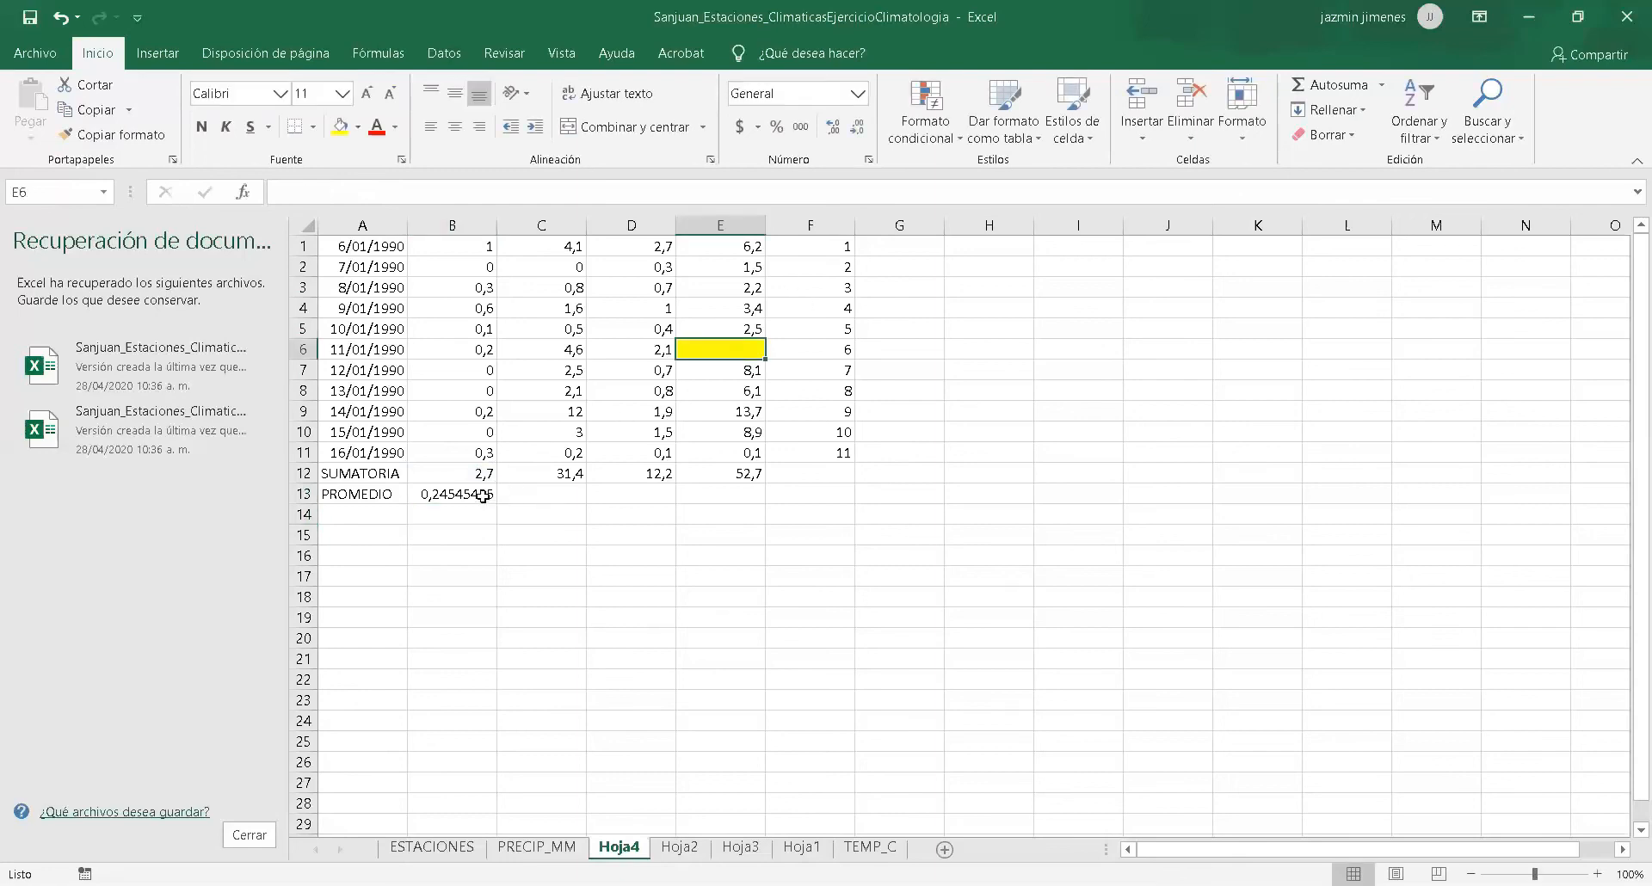
{"action": "left_click", "coordinate": [487, 495]}
{"action": "left_click_drag", "start_coordinate": [495, 499], "coordinate": [755, 506]}
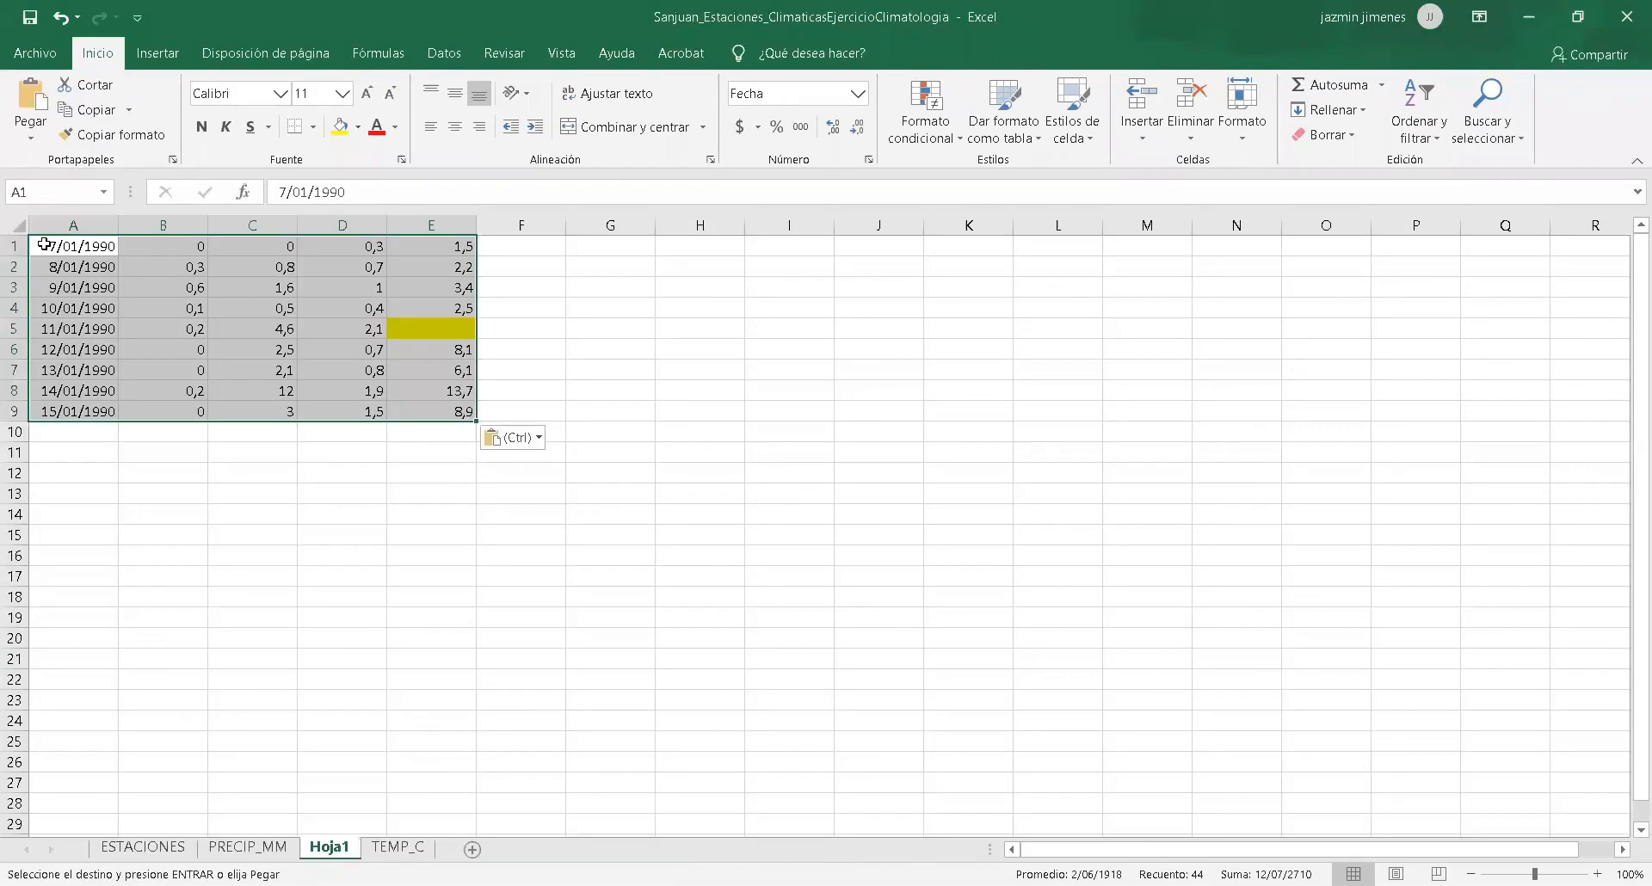
Compare the rows copied to Hoja1 with their source rows from 7/01/1990 to 15/01/1990 on PRECIP_MM.
{"action": "left_click", "coordinate": [245, 847]}
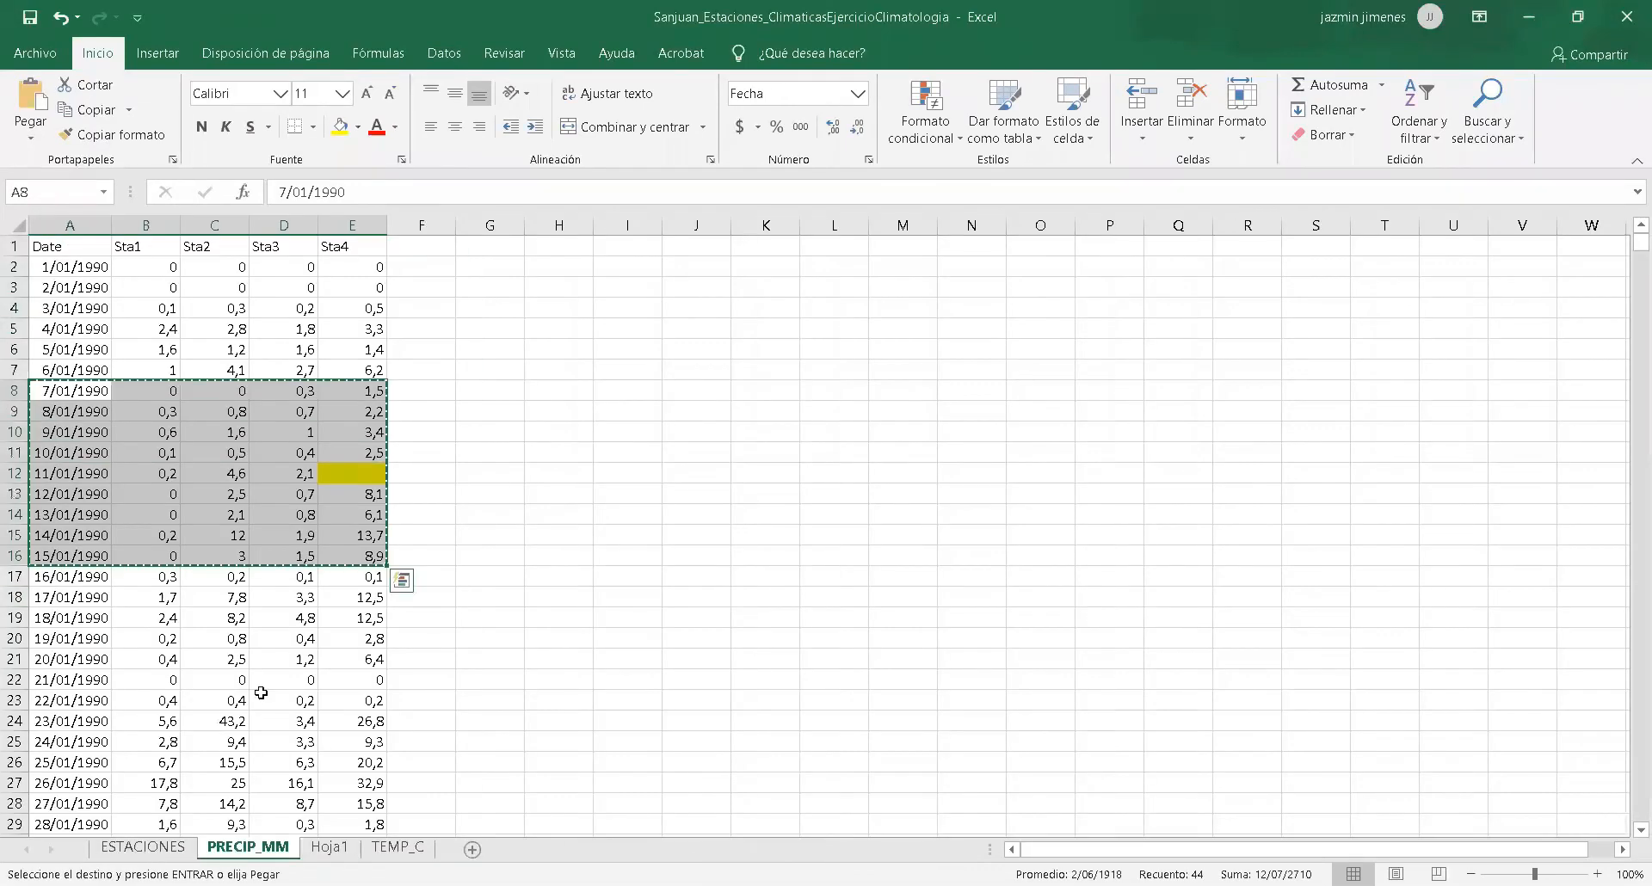
{"action": "left_click", "coordinate": [330, 847]}
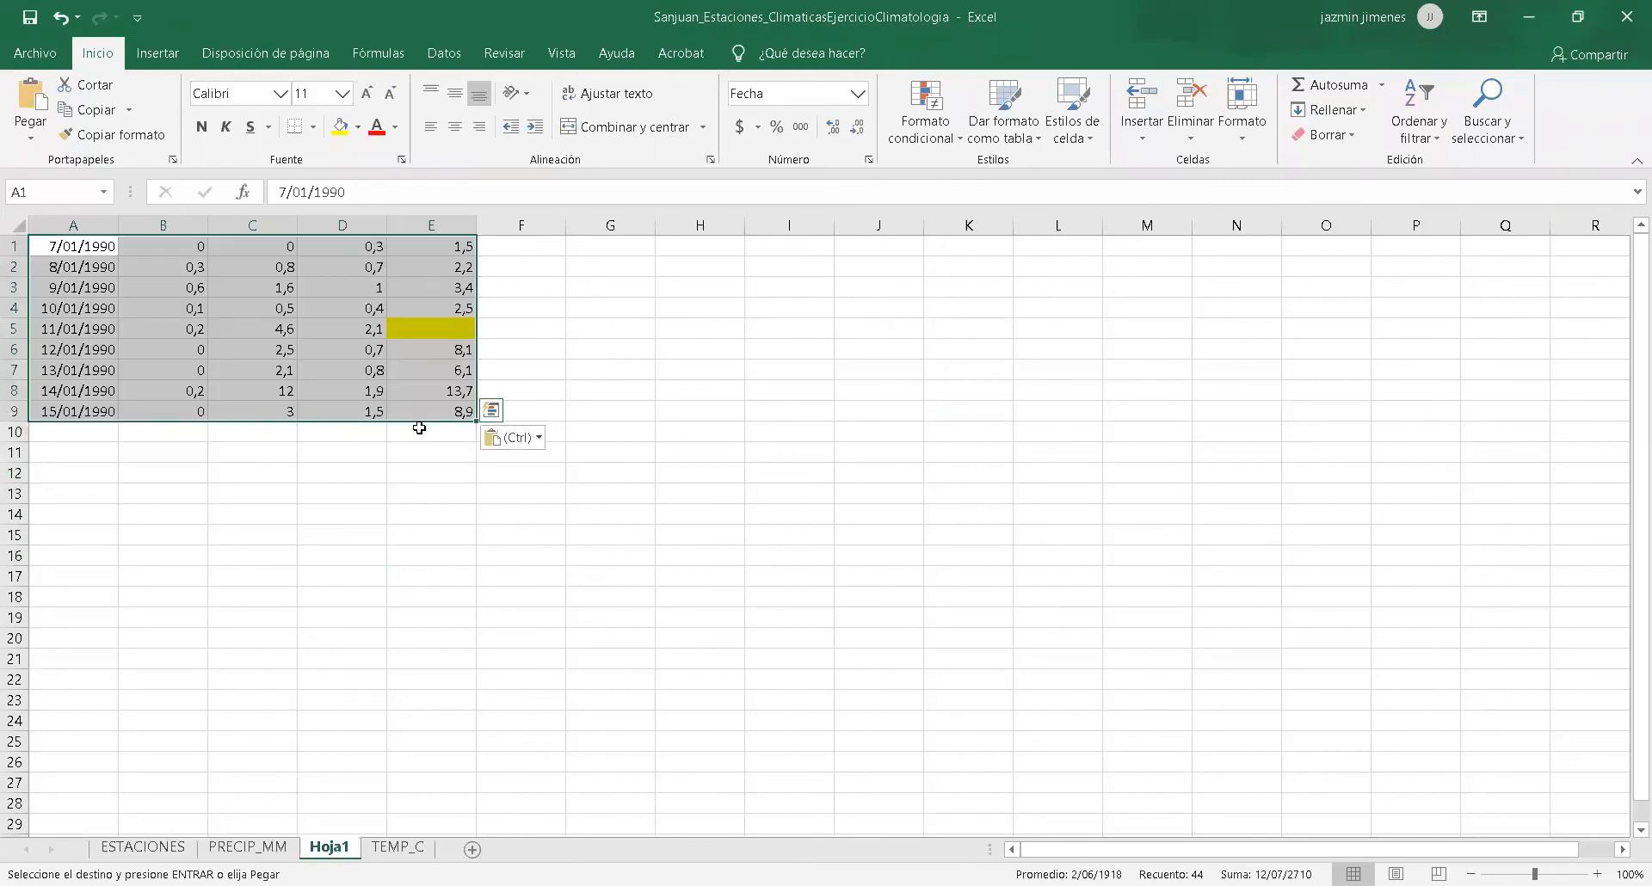
{"action": "left_click", "coordinate": [418, 431]}
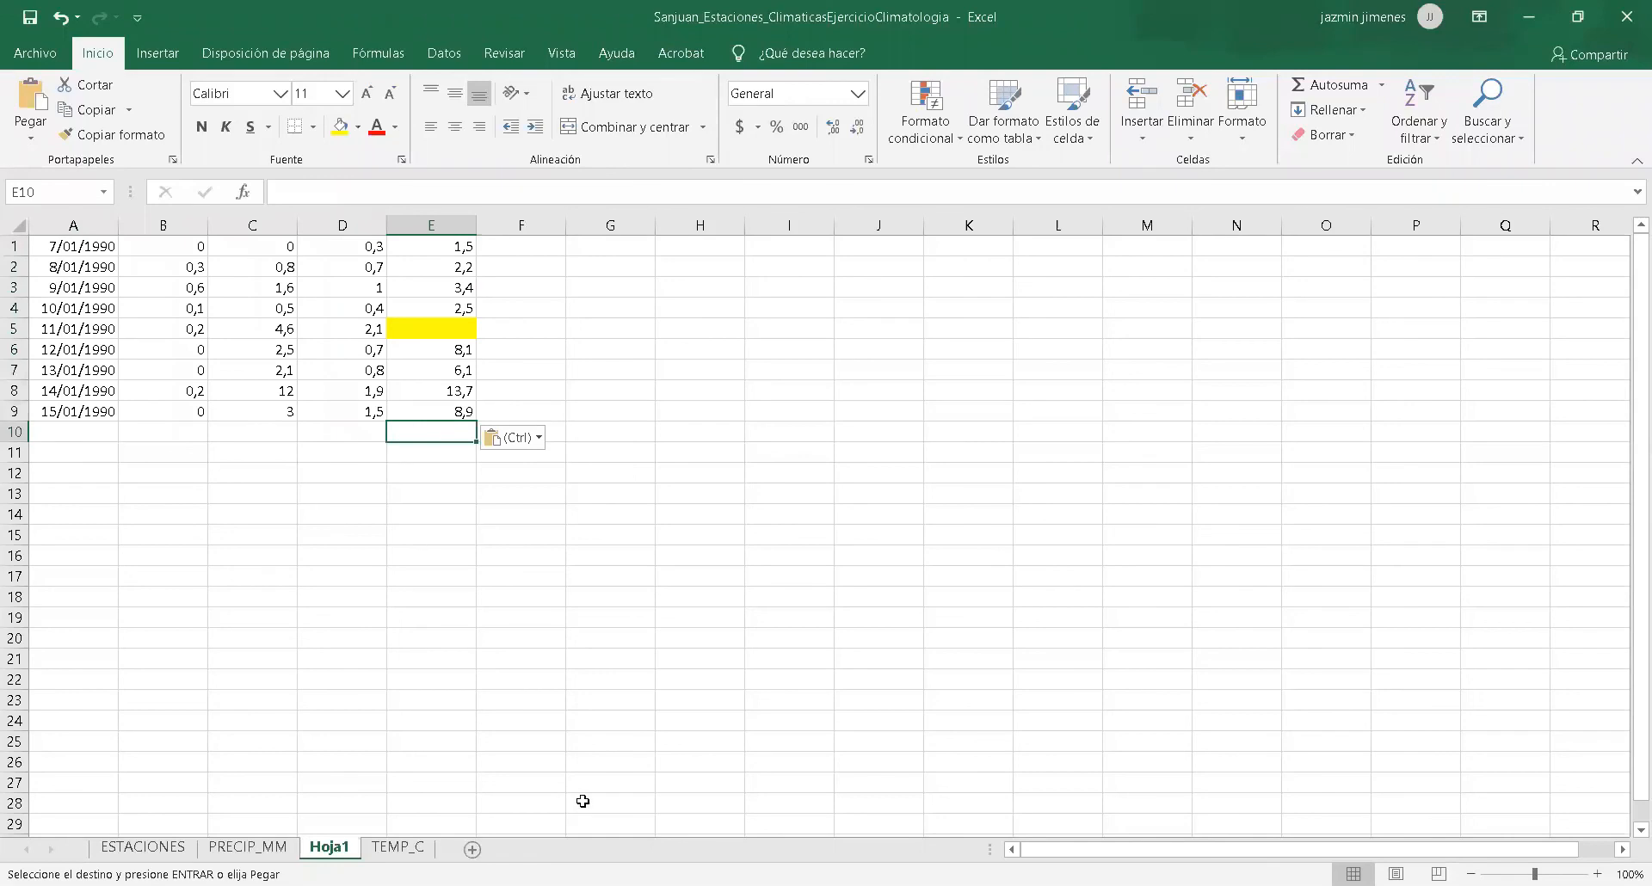
Correct the missing-rainfall formula's parentheses to give =(1/3)*(((E$11/B$11)*B5)+((E$11/C$11)*C5)+((E$11/D$11)*D5)).
{"action": "key", "text": "alt+Tab"}
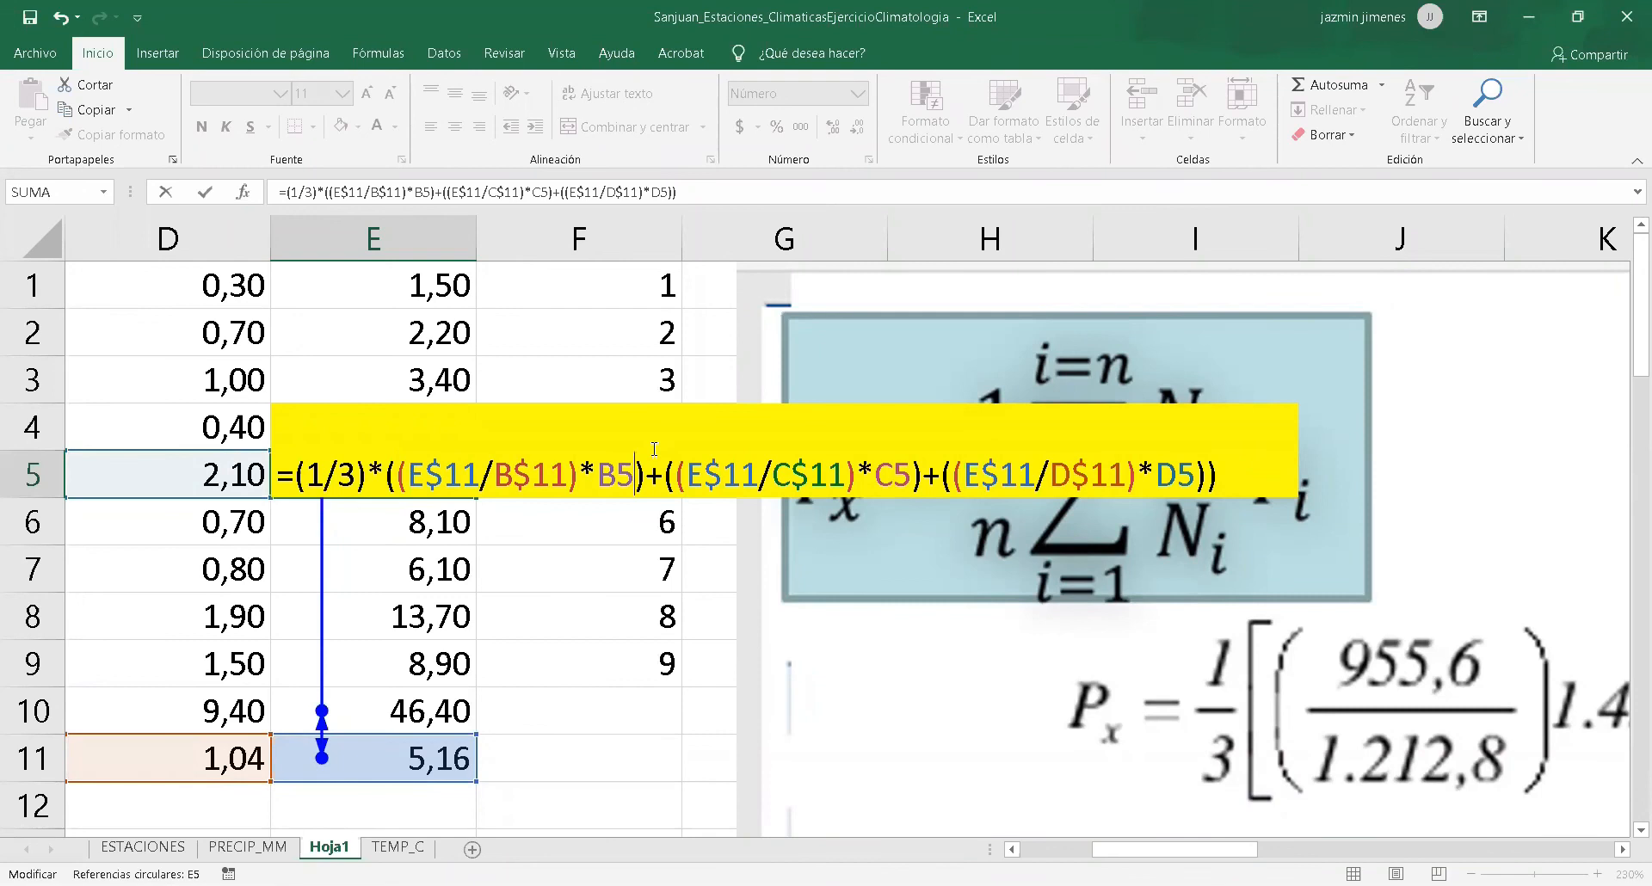
{"action": "key", "text": "Delete"}
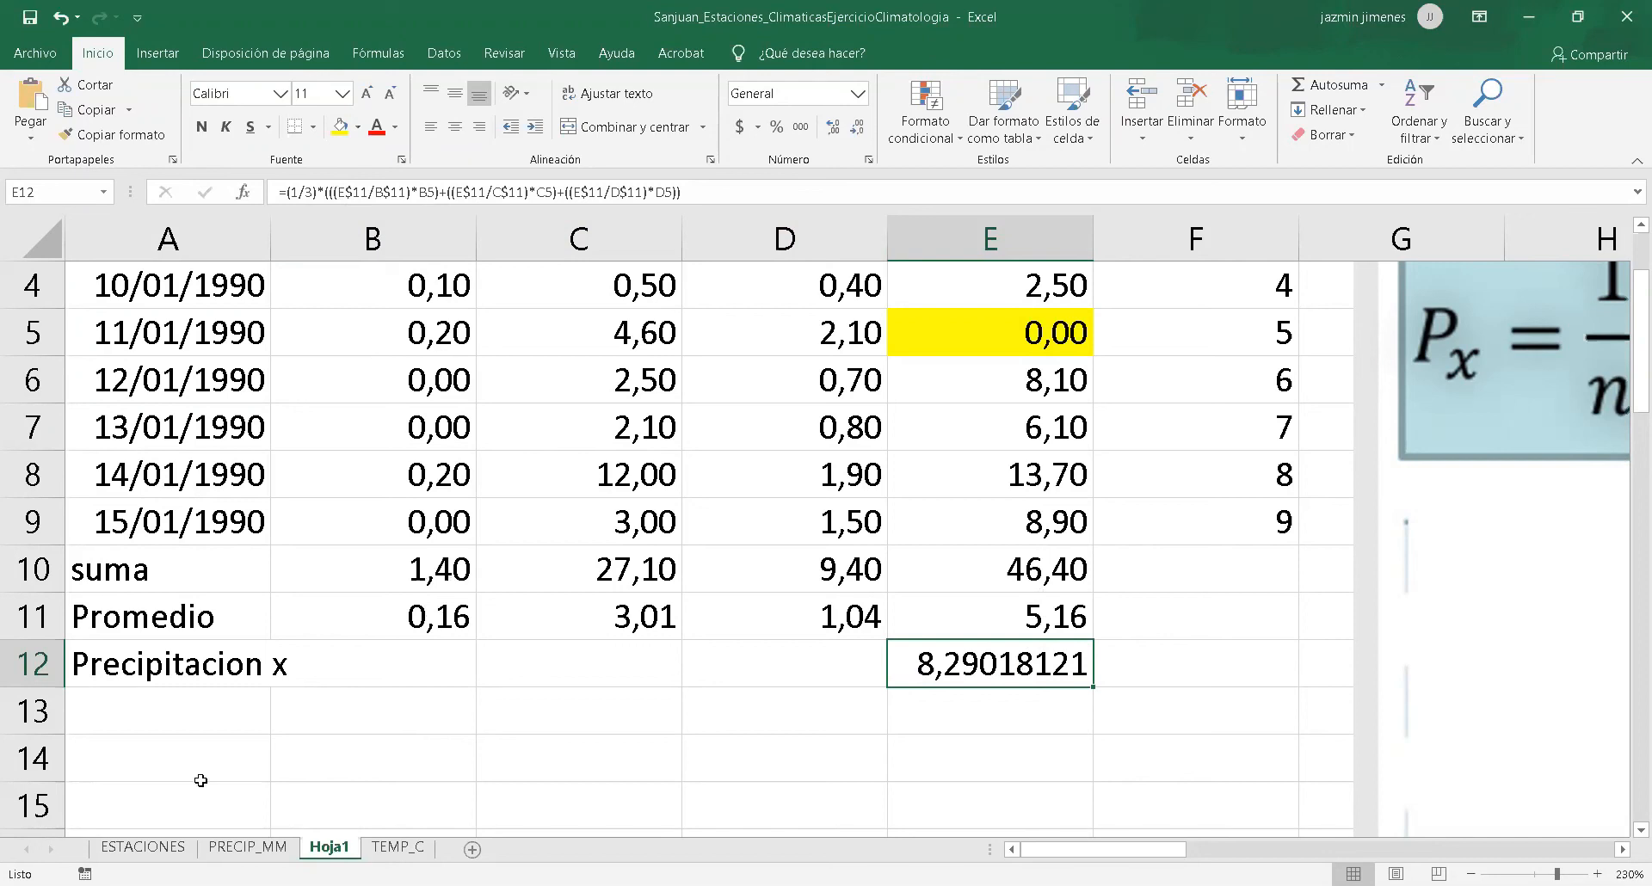
Enter 8,29 as the missing Sta4 rainfall for 11/01/1990 in the highlighted cell on PRECIP_MM.
{"action": "left_click", "coordinate": [247, 847]}
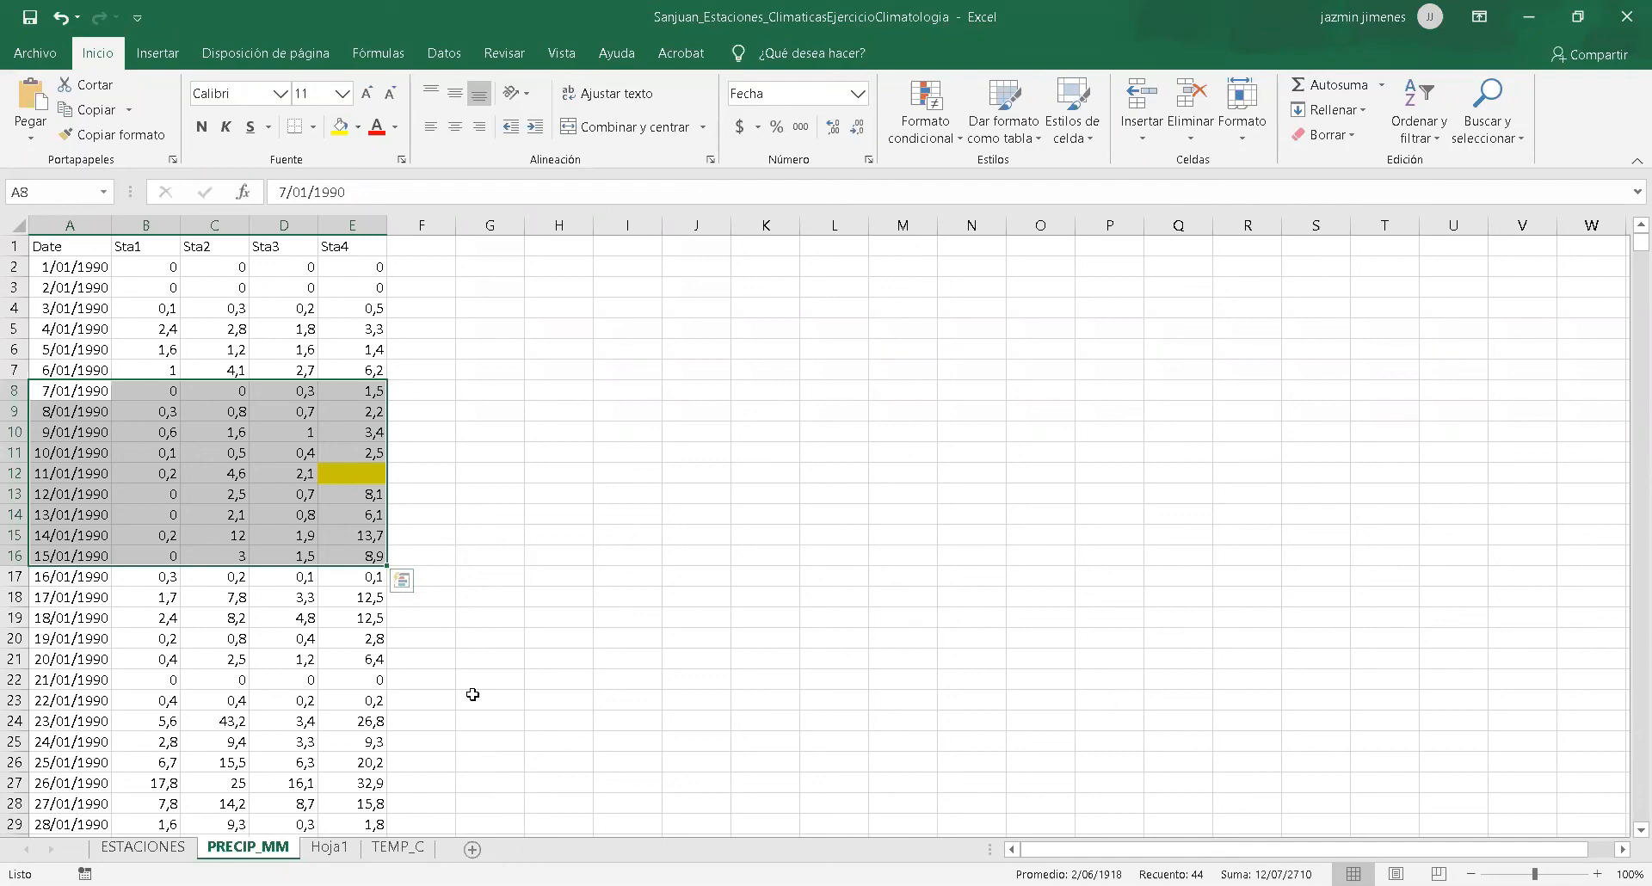
{"action": "left_click", "coordinate": [317, 850]}
{"action": "left_click", "coordinate": [322, 850]}
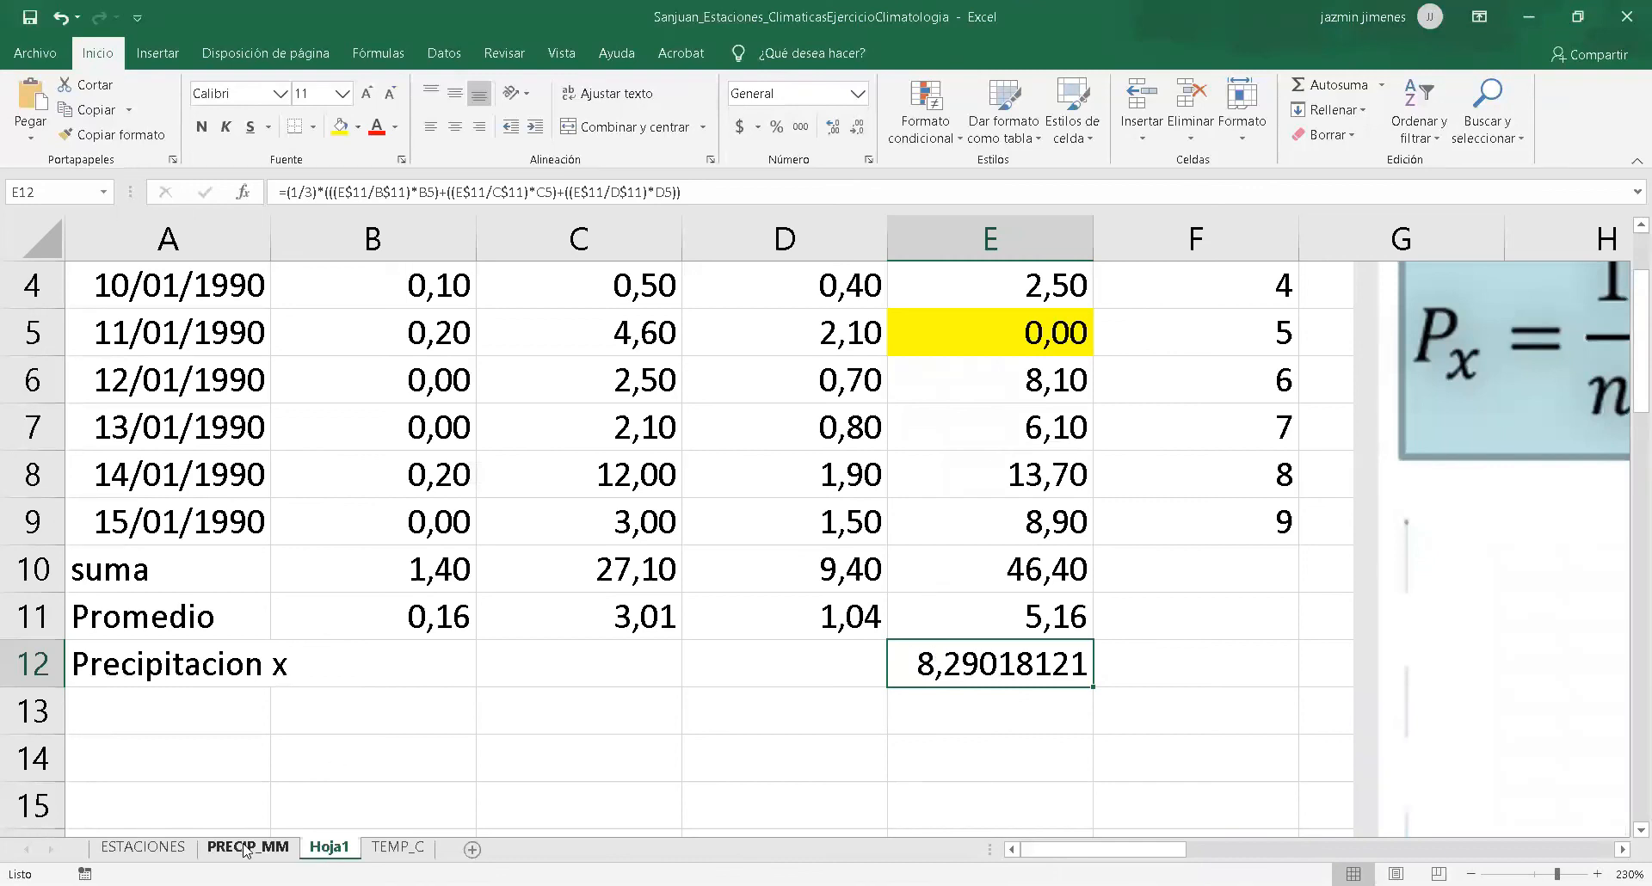
{"action": "left_click", "coordinate": [148, 849]}
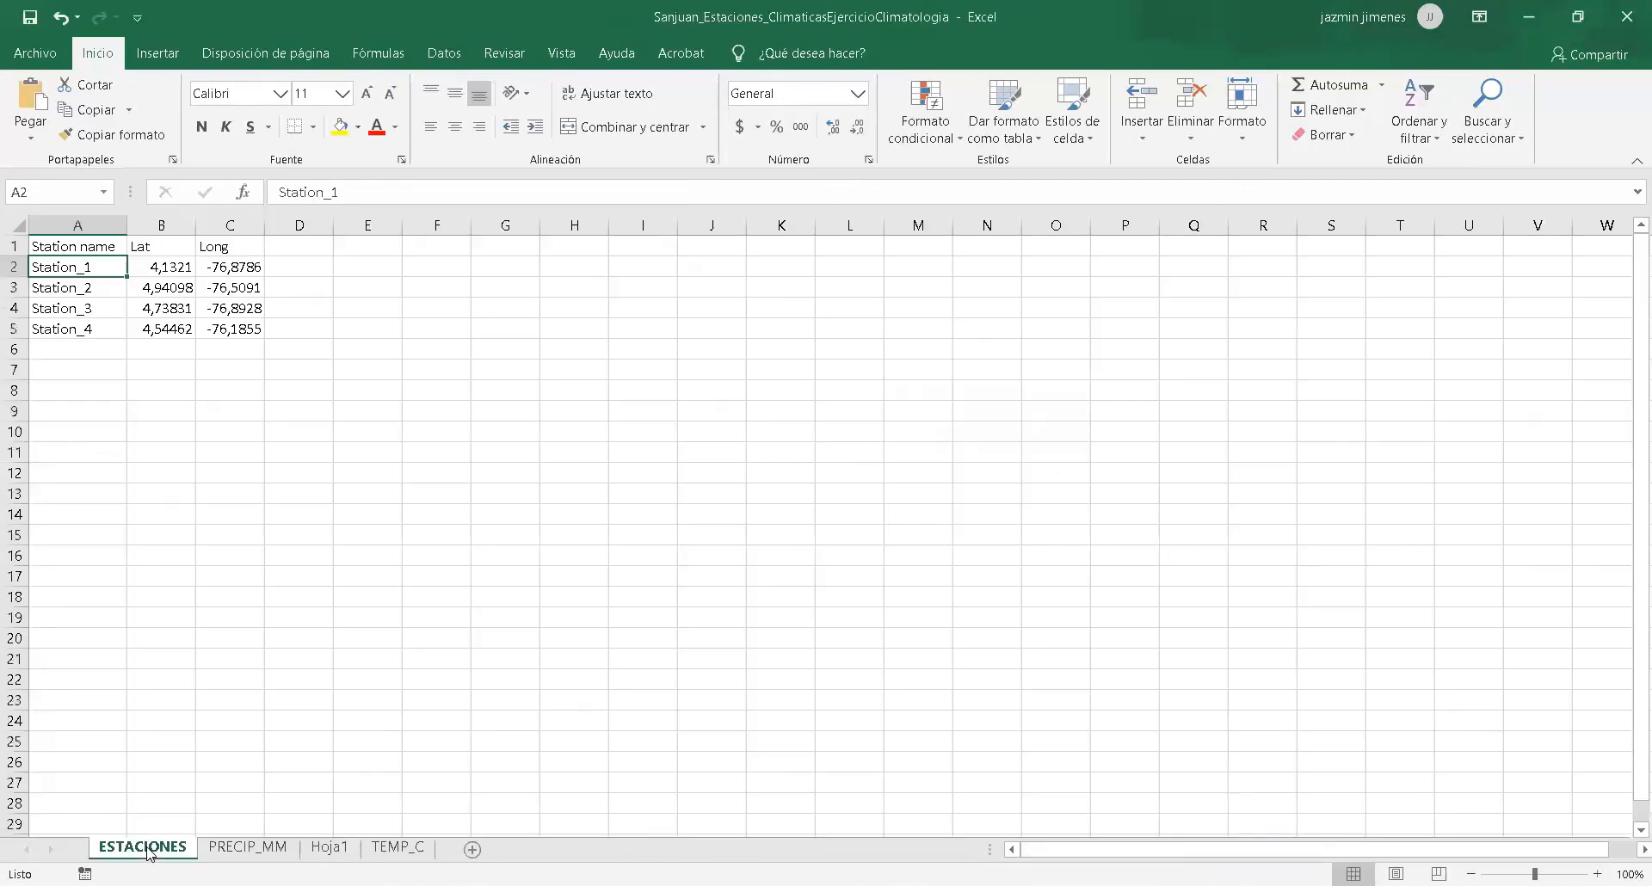
{"action": "left_click", "coordinate": [260, 849]}
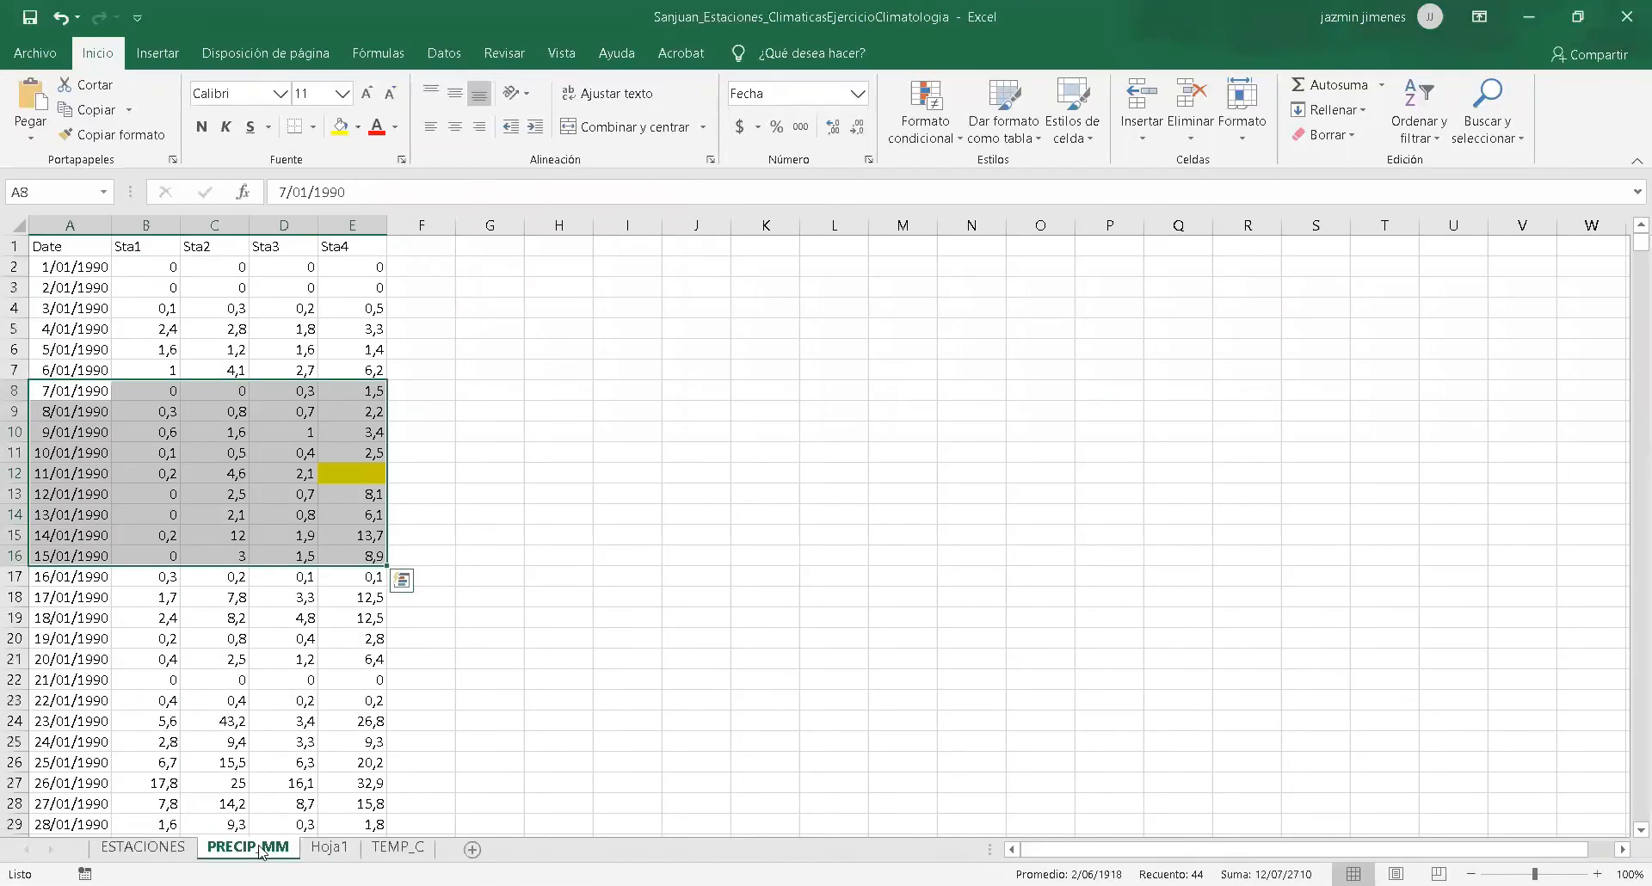
{"action": "double_click", "coordinate": [352, 472]}
{"action": "type", "text": "8,29"}
{"action": "key", "text": "Return"}
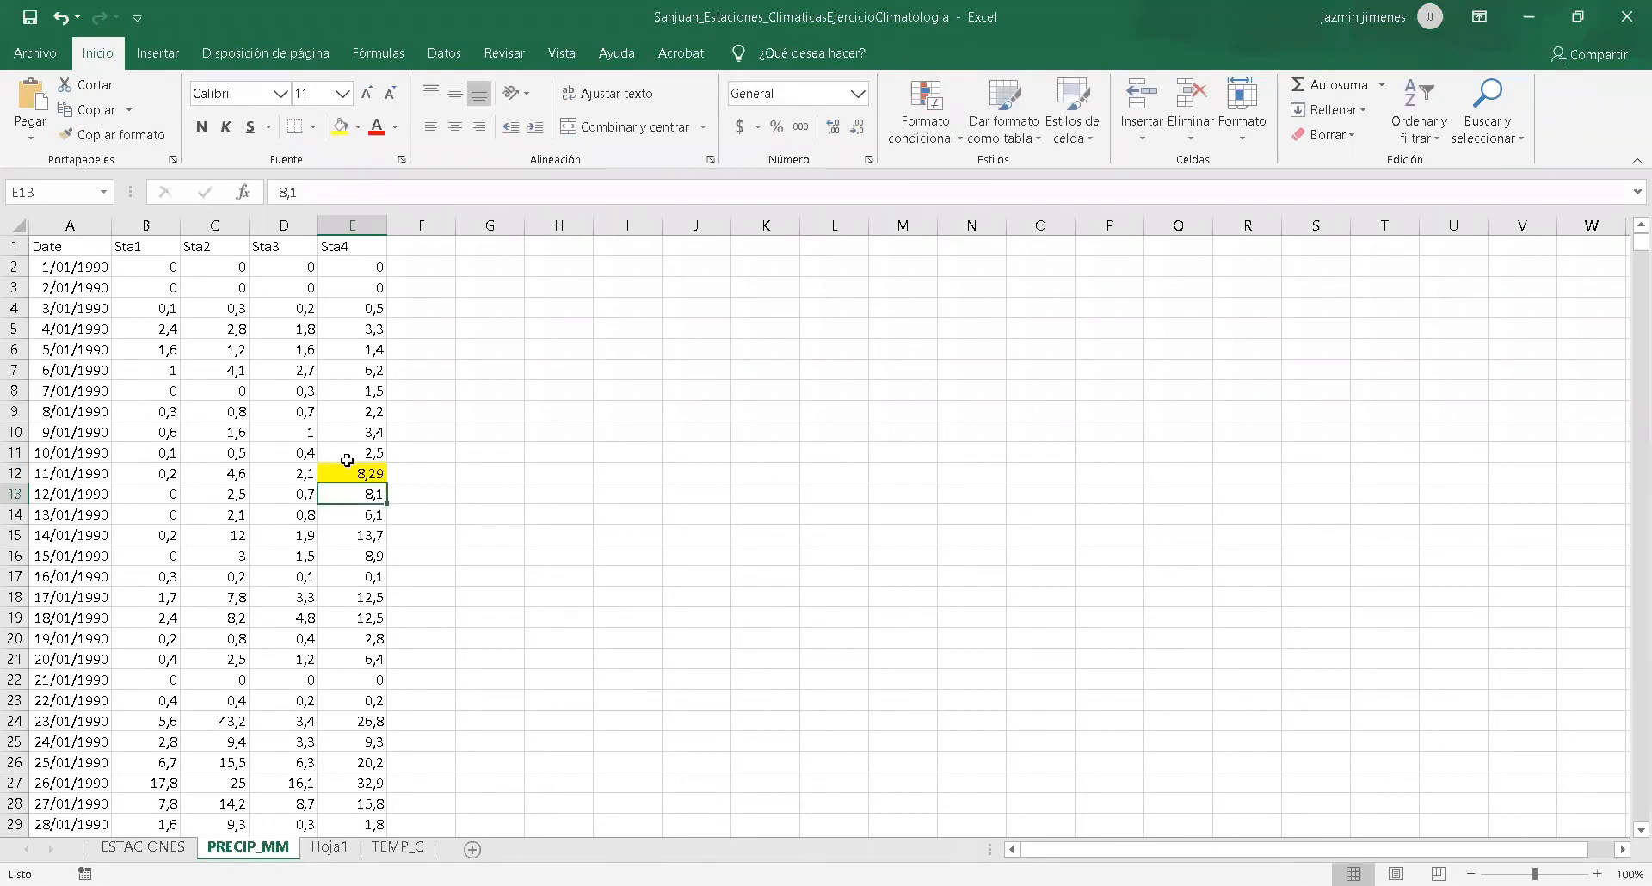